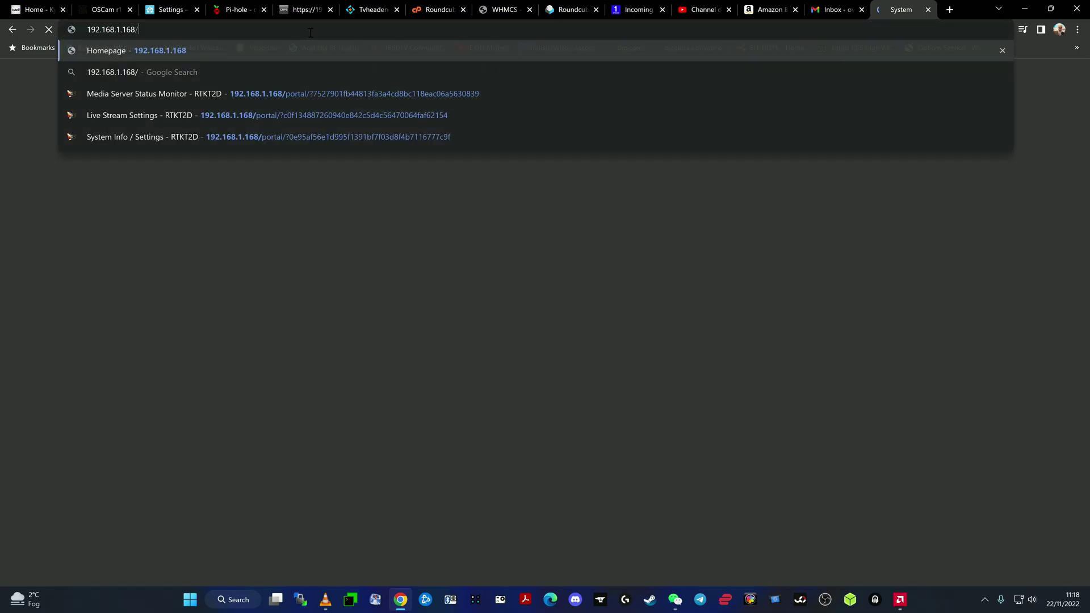
Step: Load the encoder home page at 192.168.1.168 with its live preview and channel settings
key(Return)
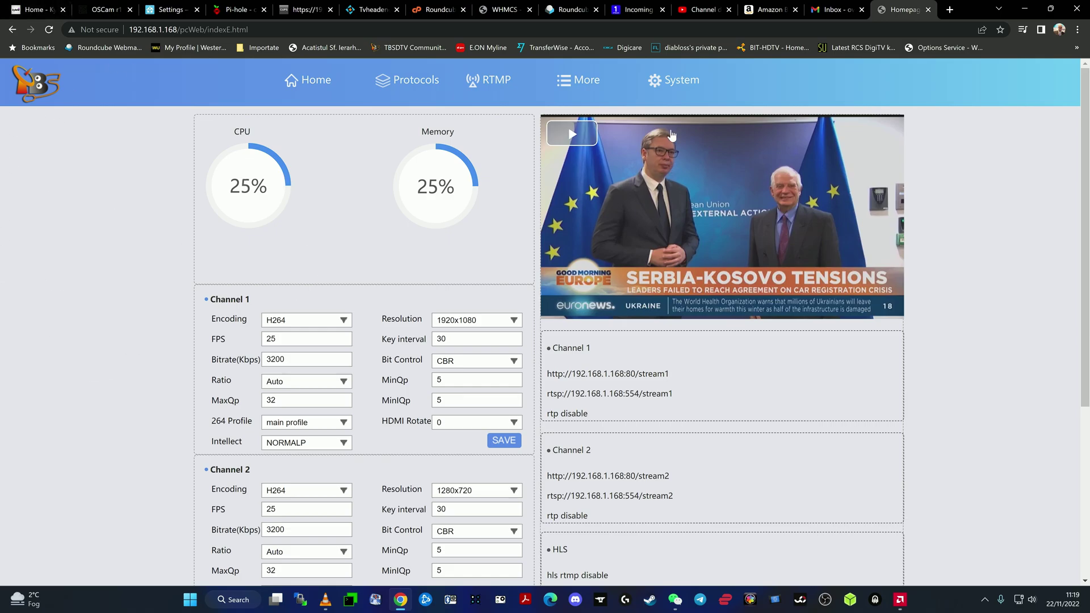
Step: Open and reload the System page, then scroll through firmware, LAN, WIFI and password settings
click(684, 85)
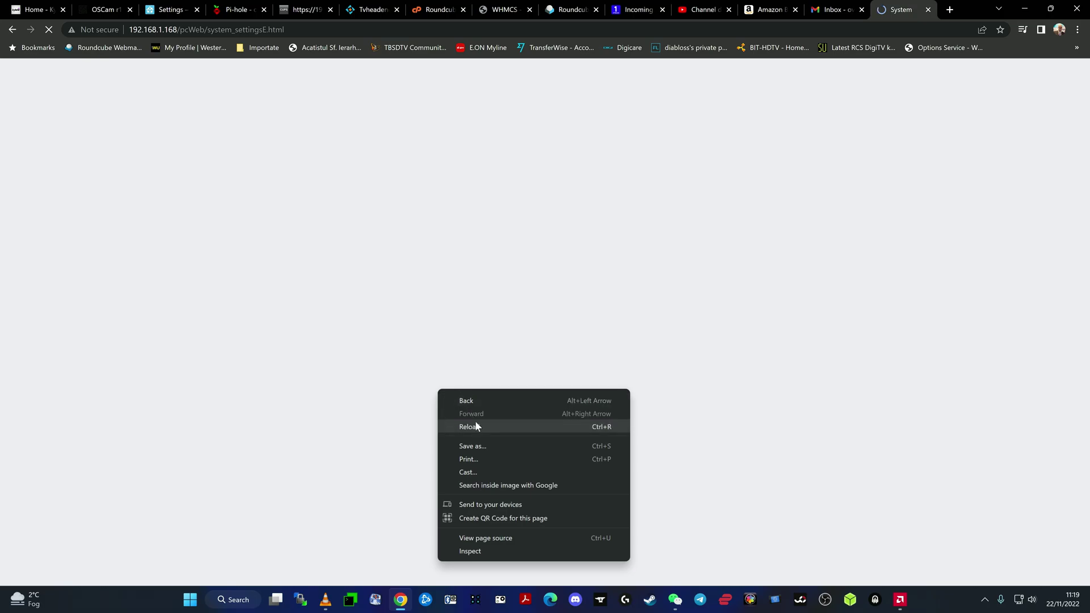
click(474, 426)
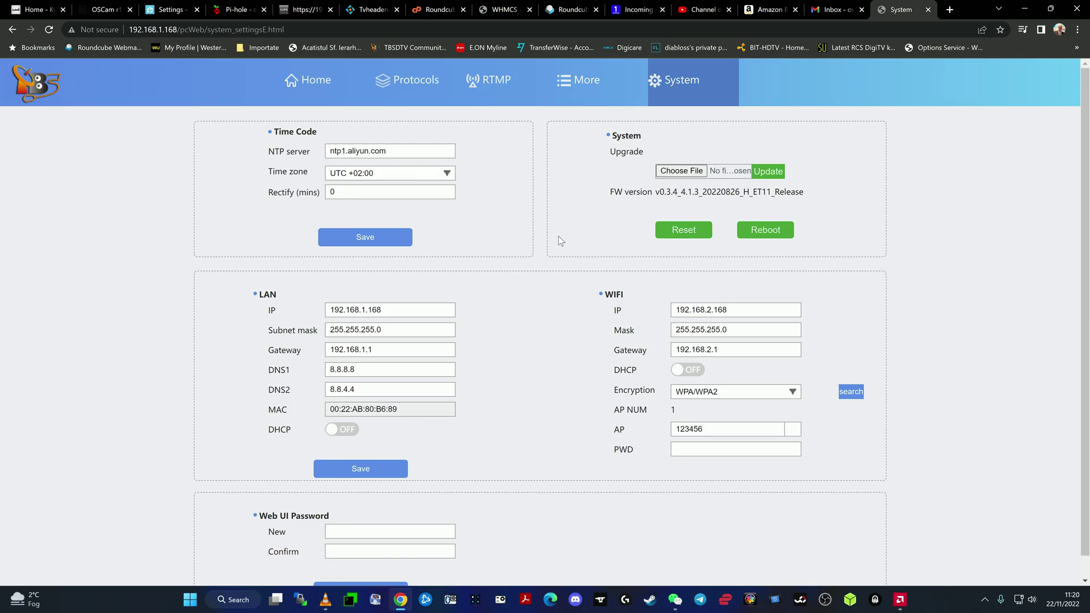
scroll(507, 428, down, 1)
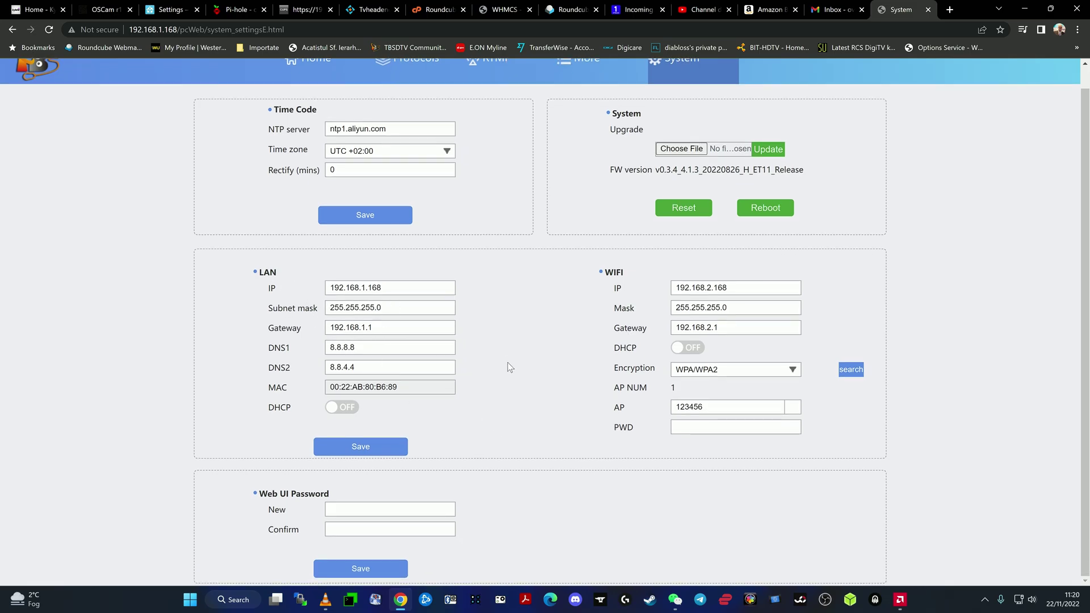
scroll(507, 367, up, 1)
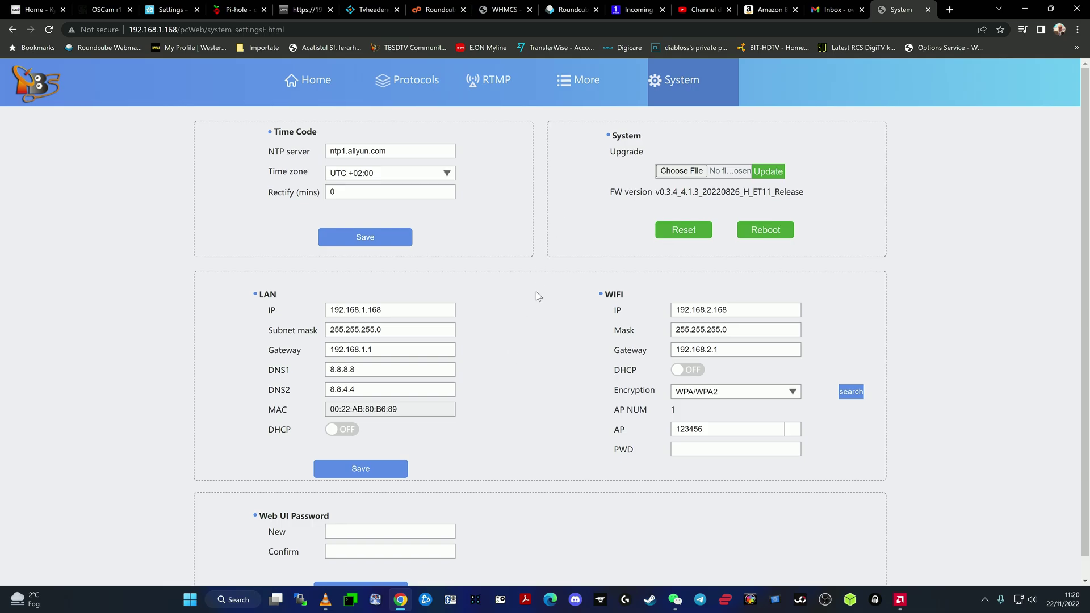
scroll(535, 292, down, 1)
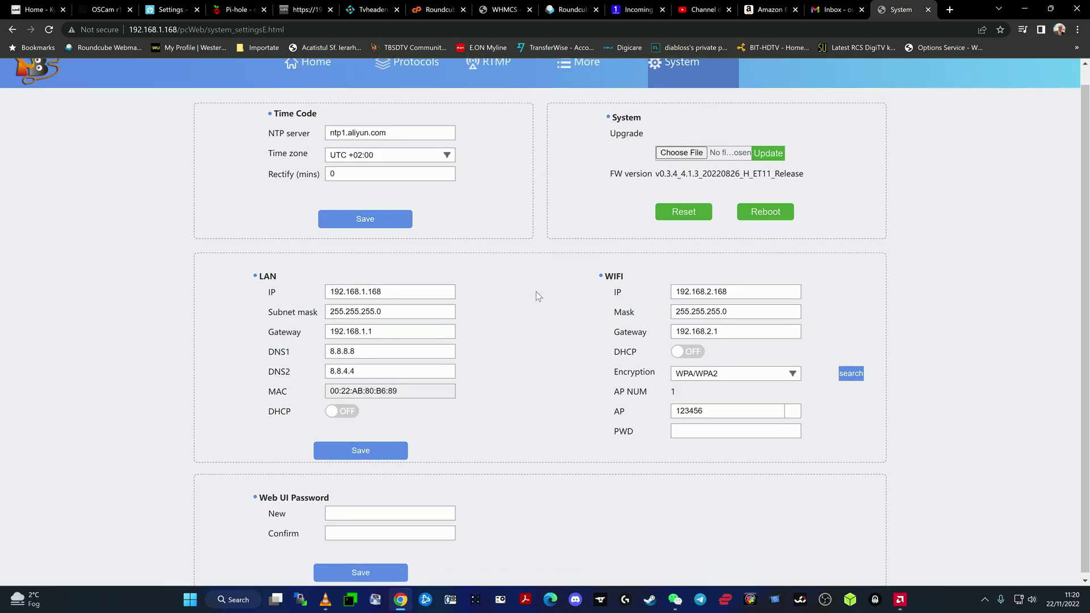
scroll(536, 293, up, 1)
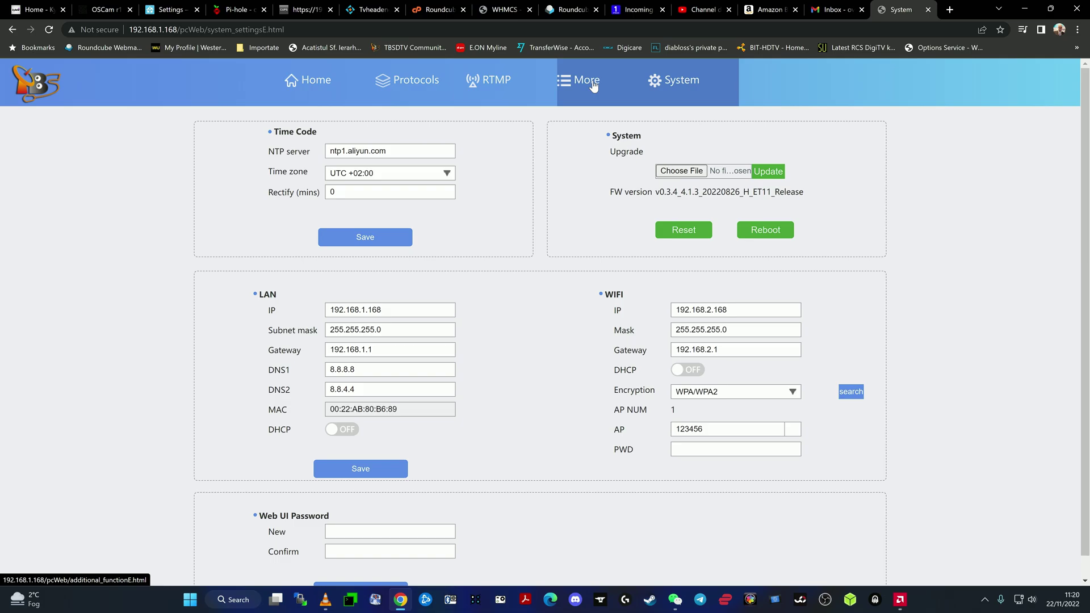
Step: View the More page's additional functions, then go back to Home
click(593, 85)
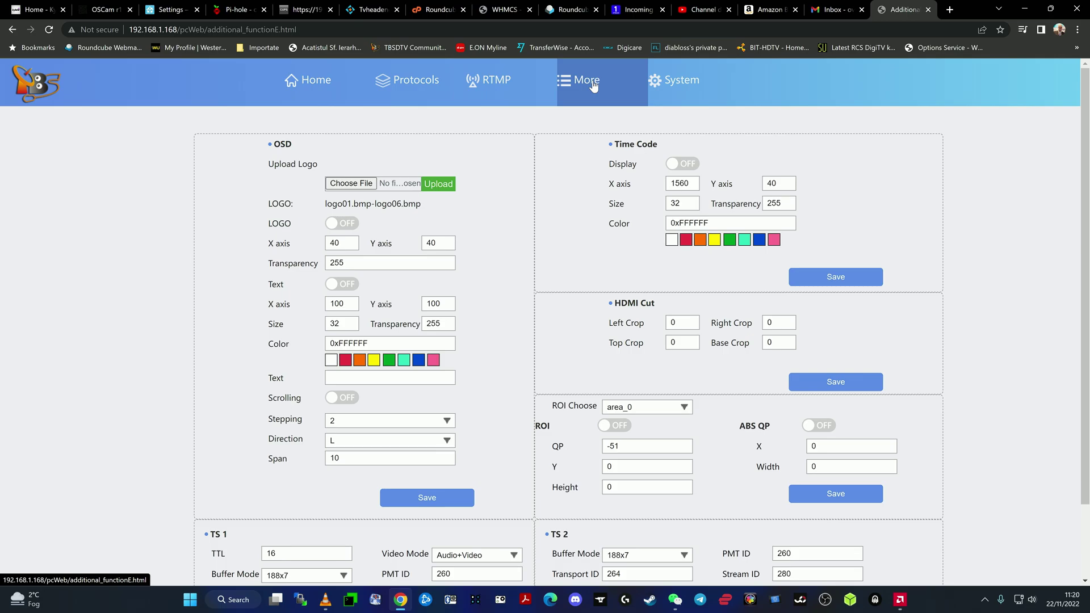
click(338, 92)
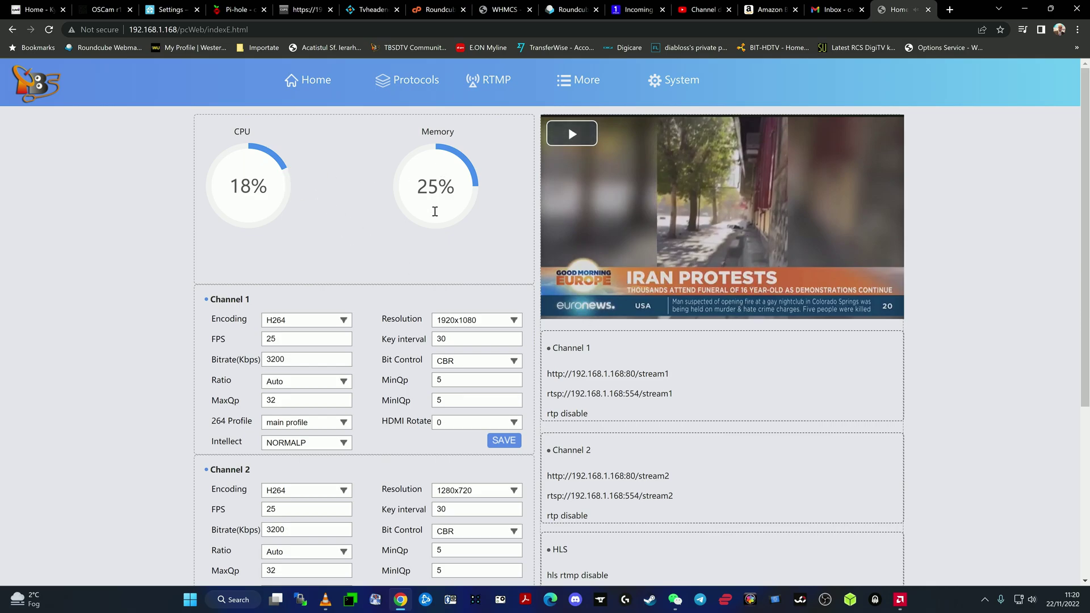
scroll(397, 214, down, 2)
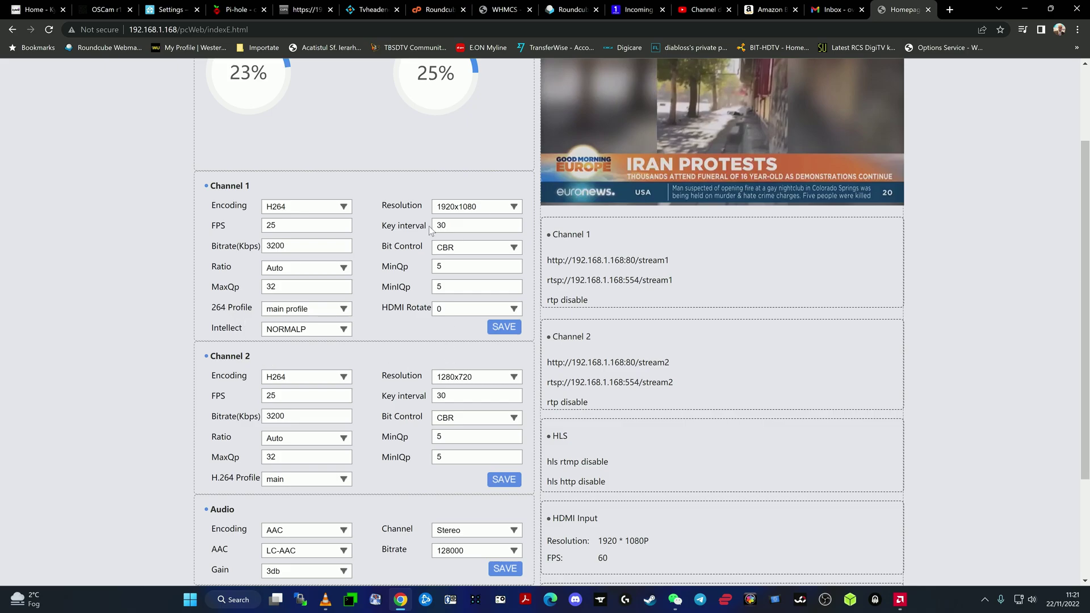
click(491, 211)
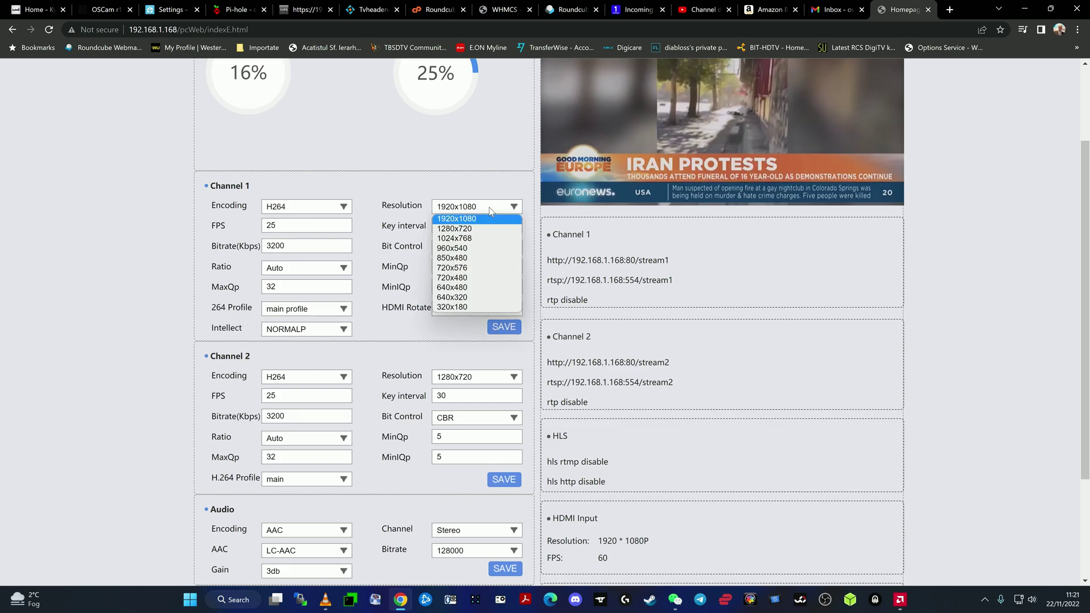
click(471, 156)
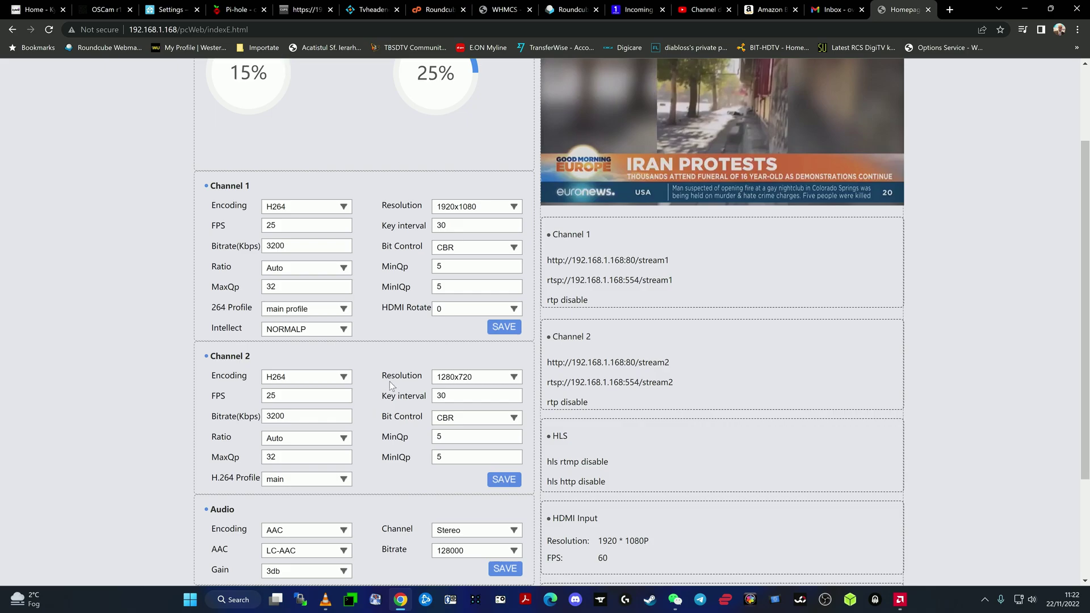
click(462, 379)
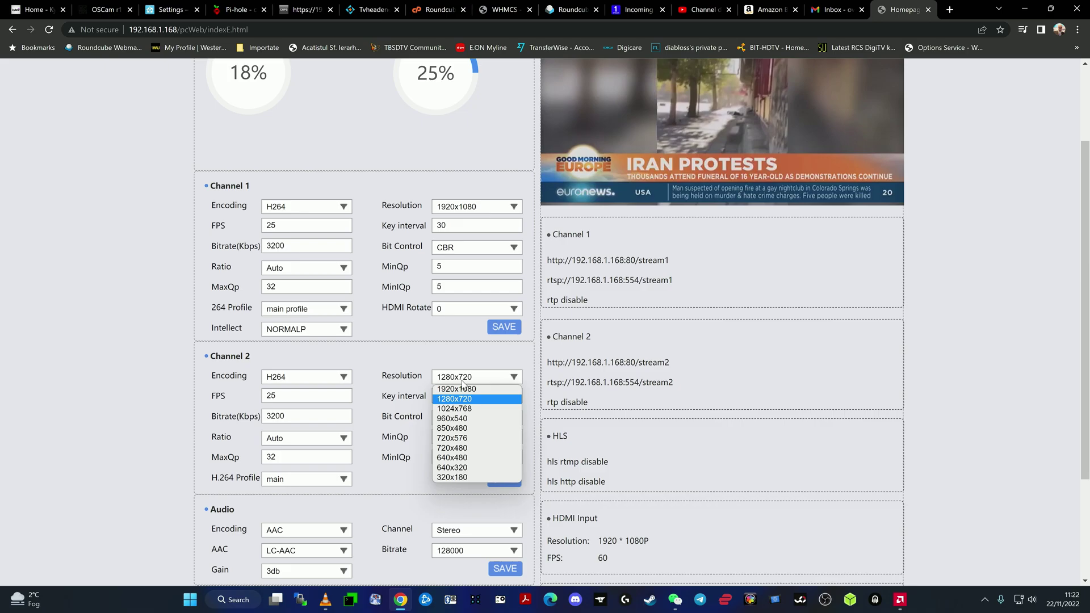
click(391, 351)
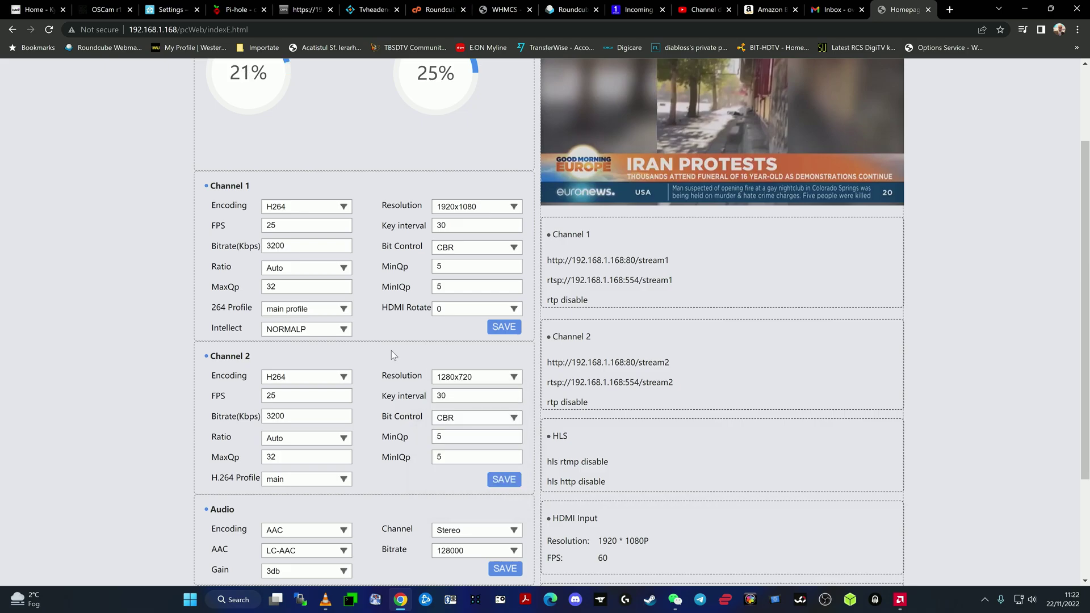
scroll(388, 372, down, 3)
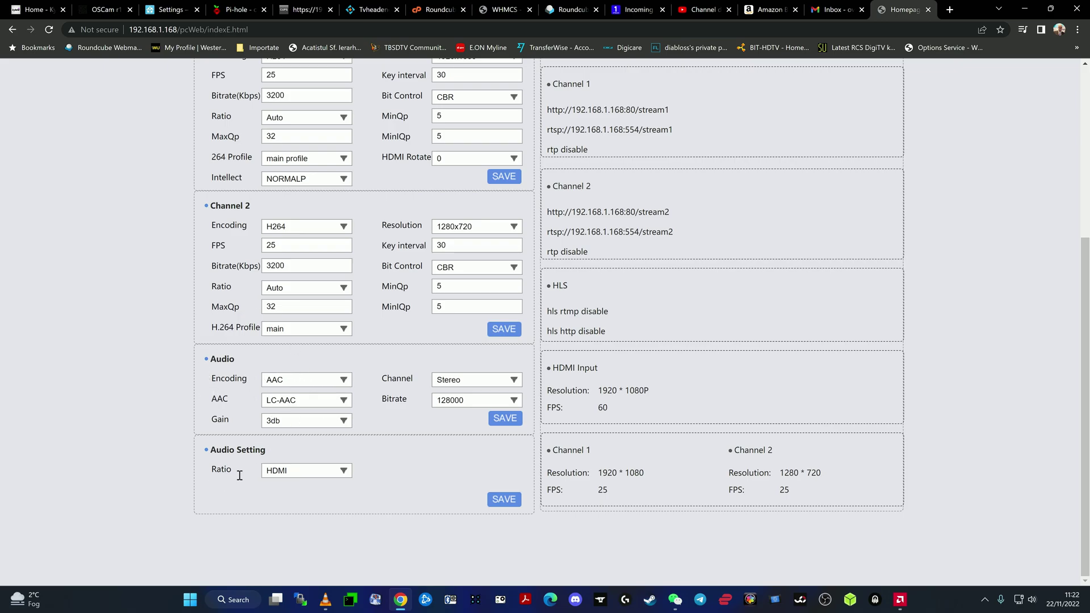
click(262, 471)
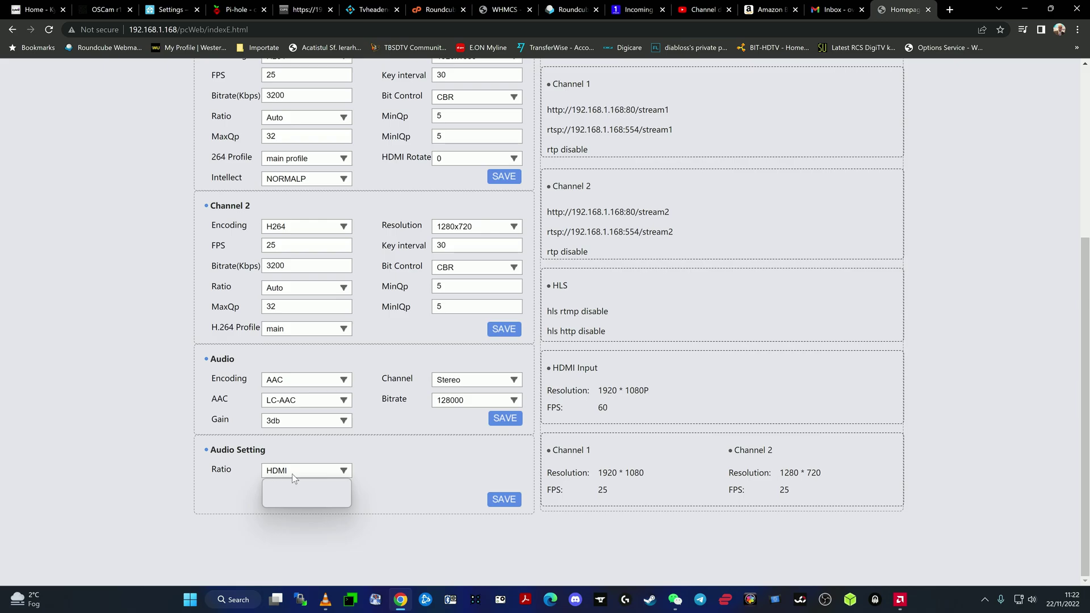
click(420, 460)
scroll(376, 458, up, 10)
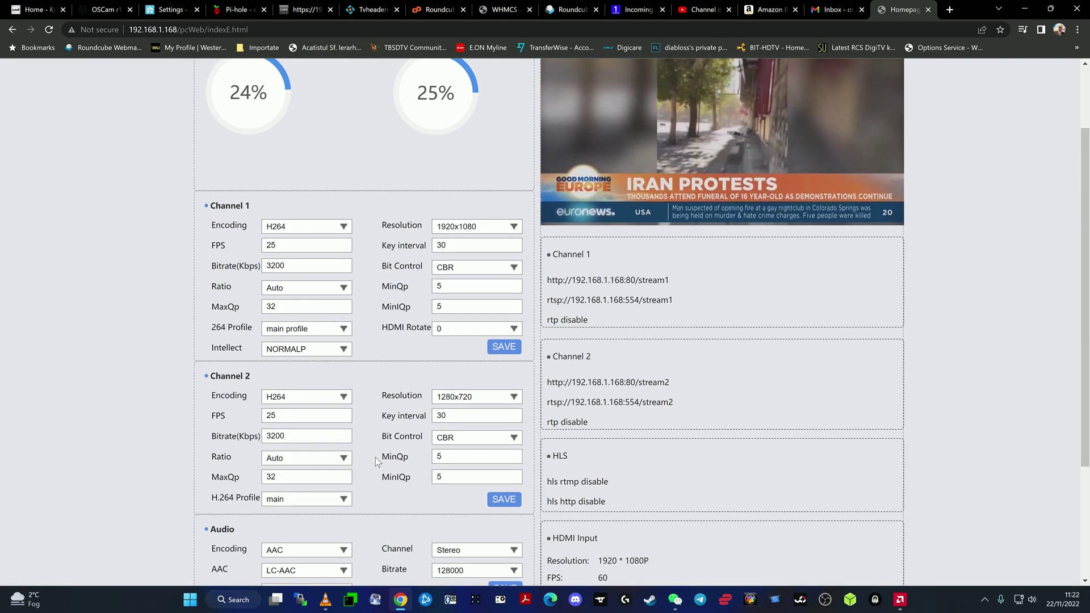
scroll(567, 386, down, 3)
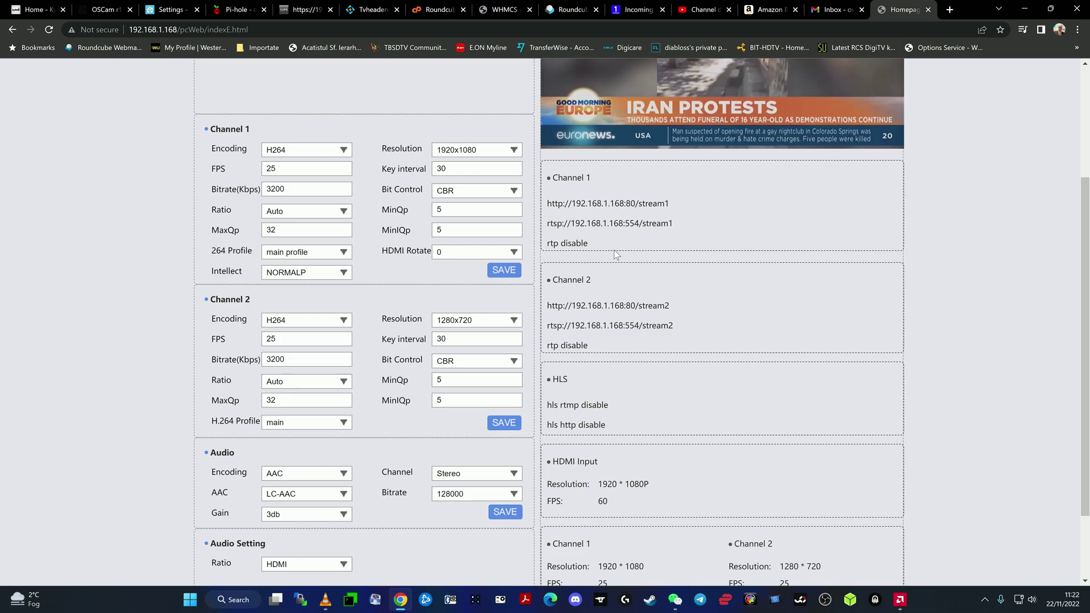
scroll(614, 250, down, 1)
scroll(614, 249, up, 2)
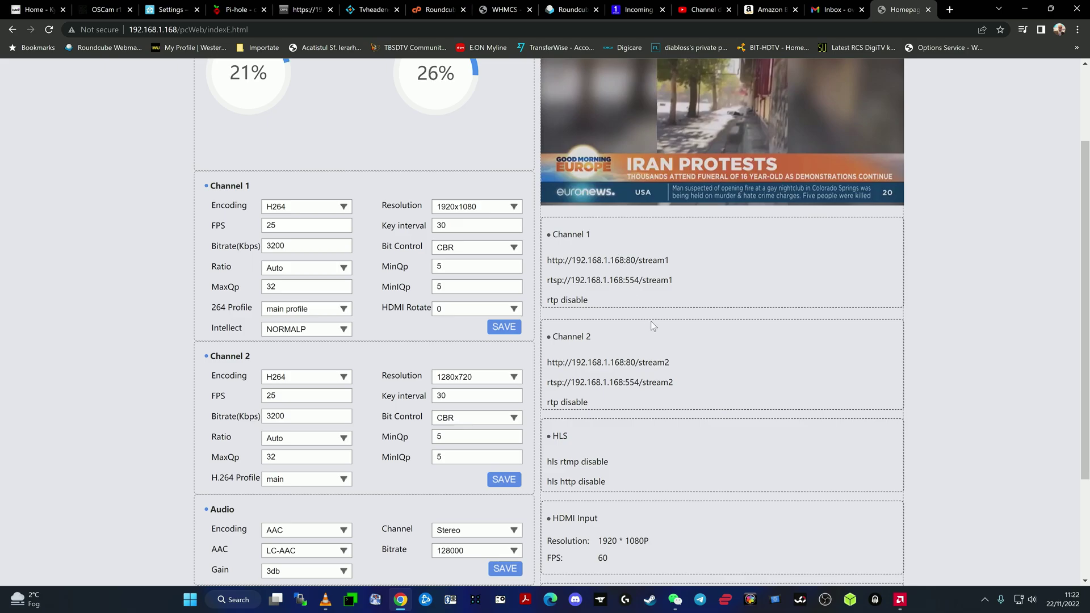
scroll(650, 322, down, 2)
scroll(618, 364, down, 1)
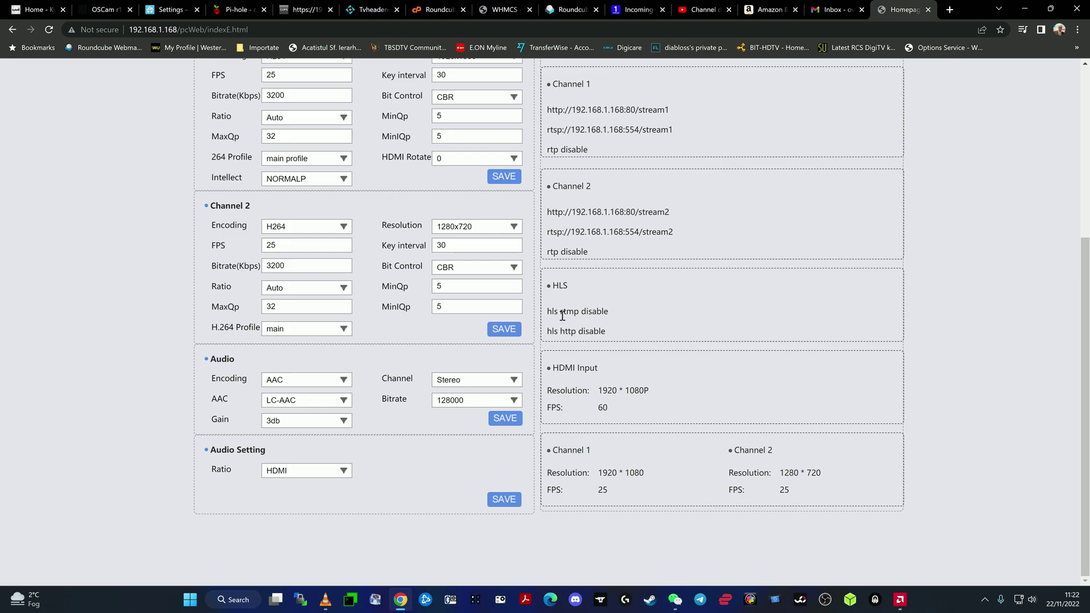
scroll(561, 315, up, 4)
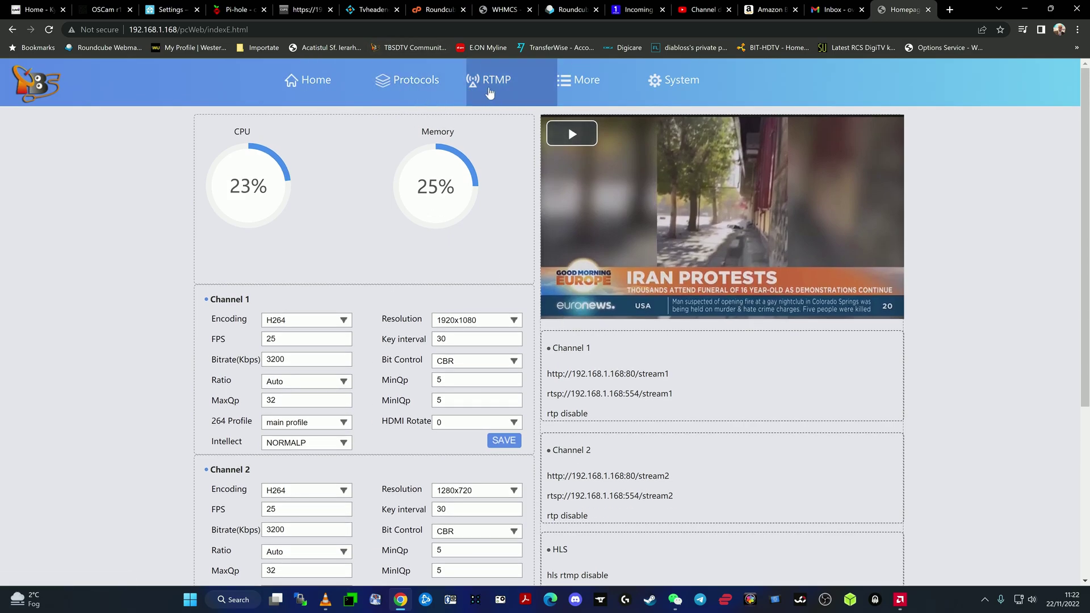
Step: Open the RTMP settings page and scroll through Channel 1's RTMP push URLs
click(489, 93)
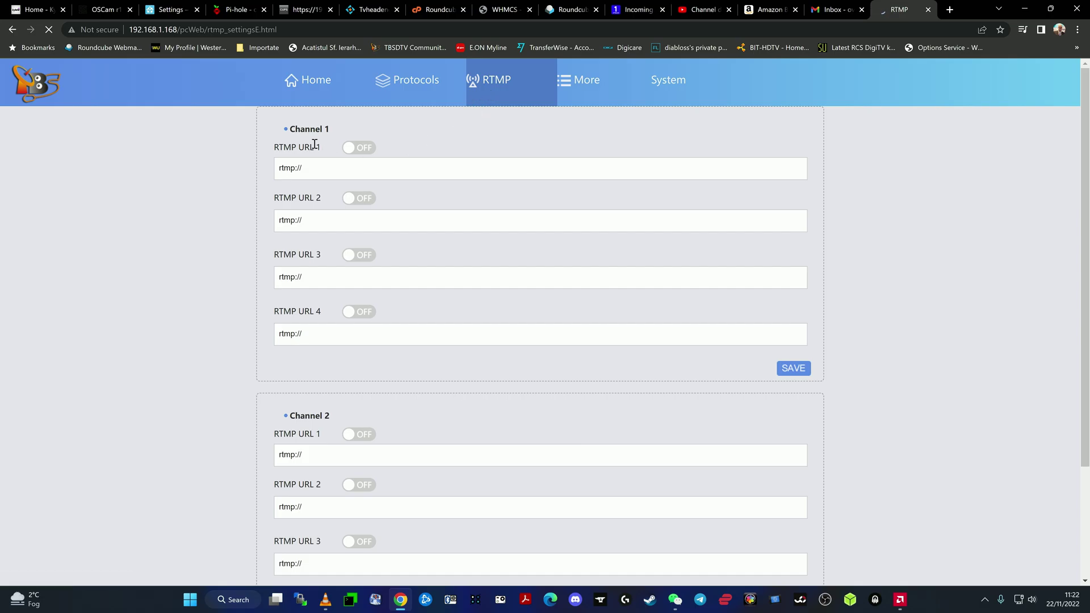
scroll(314, 143, down, 2)
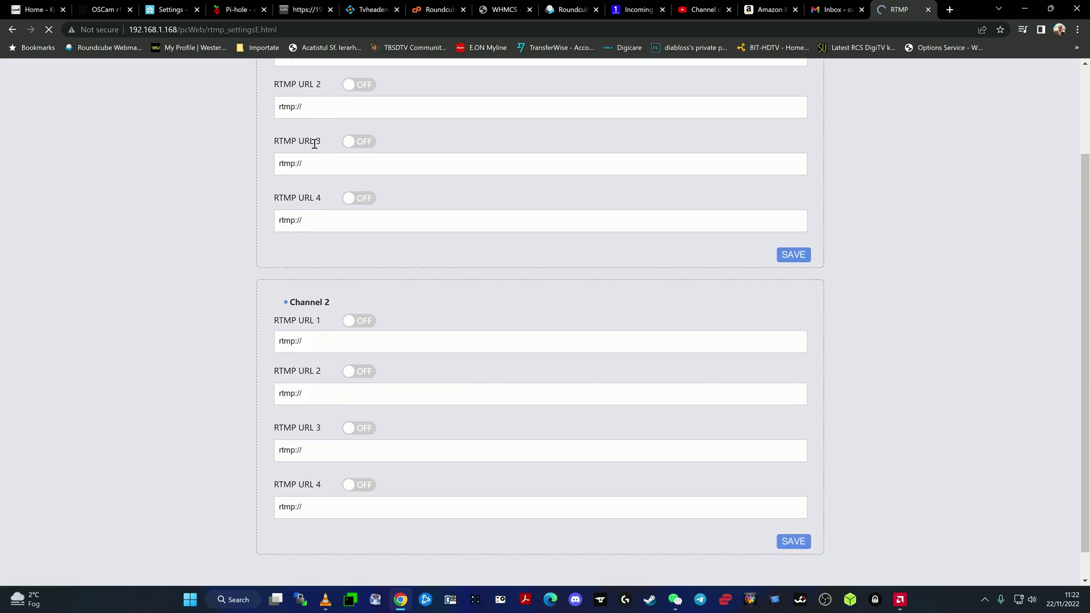
scroll(314, 144, up, 2)
scroll(314, 143, down, 2)
scroll(314, 143, down, 1)
scroll(314, 143, up, 2)
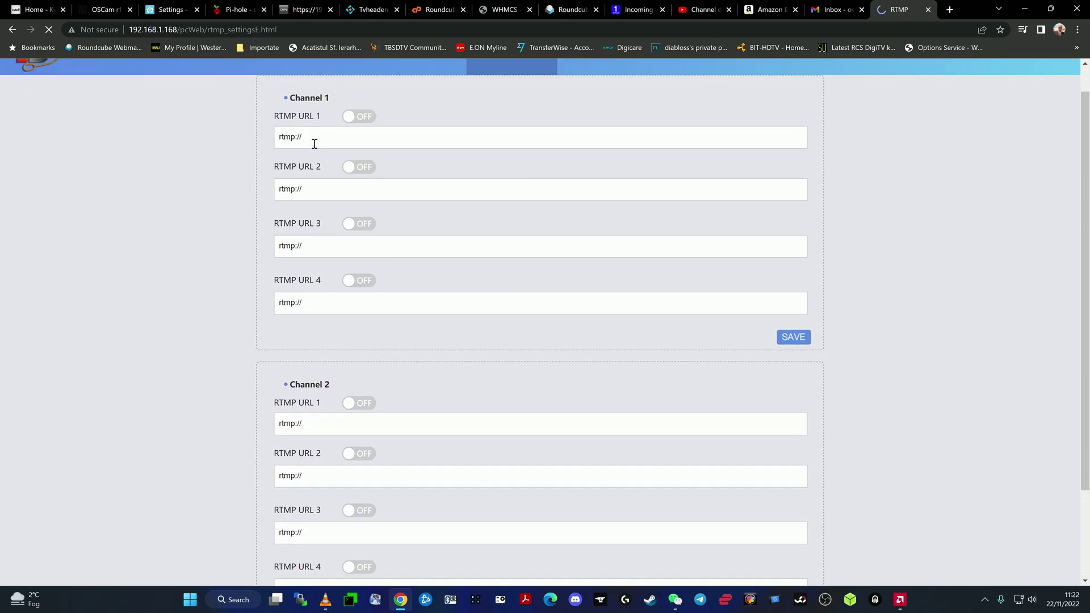
scroll(170, 277, up, 1)
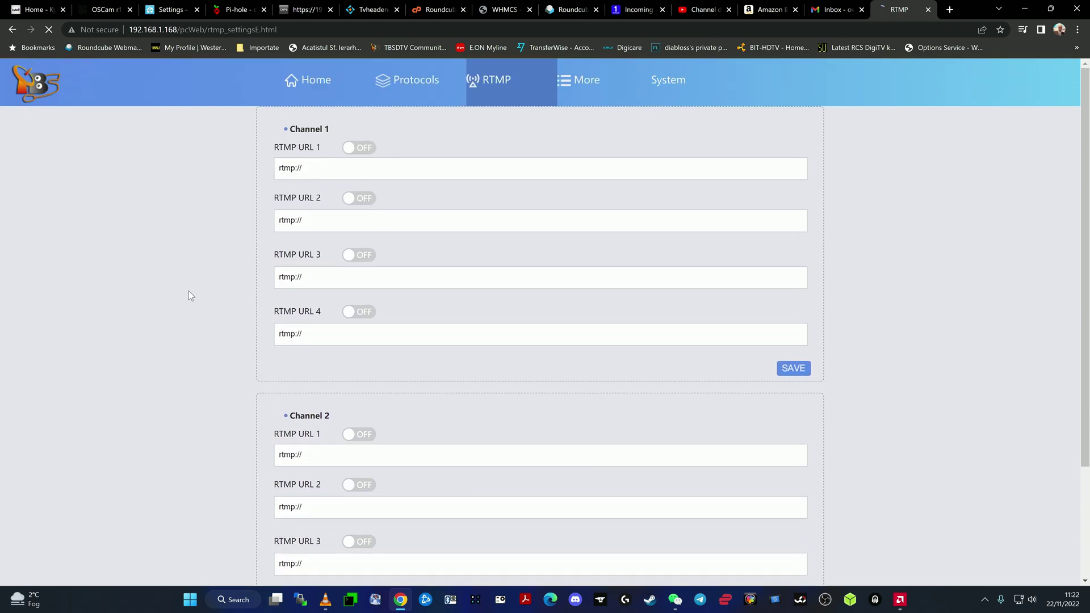
scroll(199, 300, down, 1)
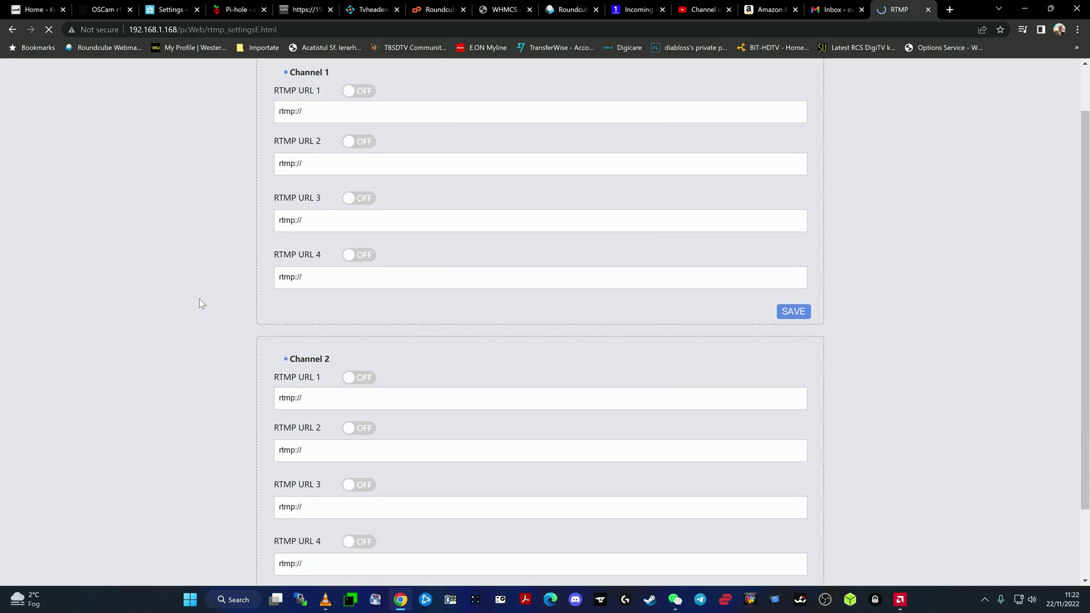
scroll(199, 299, down, 1)
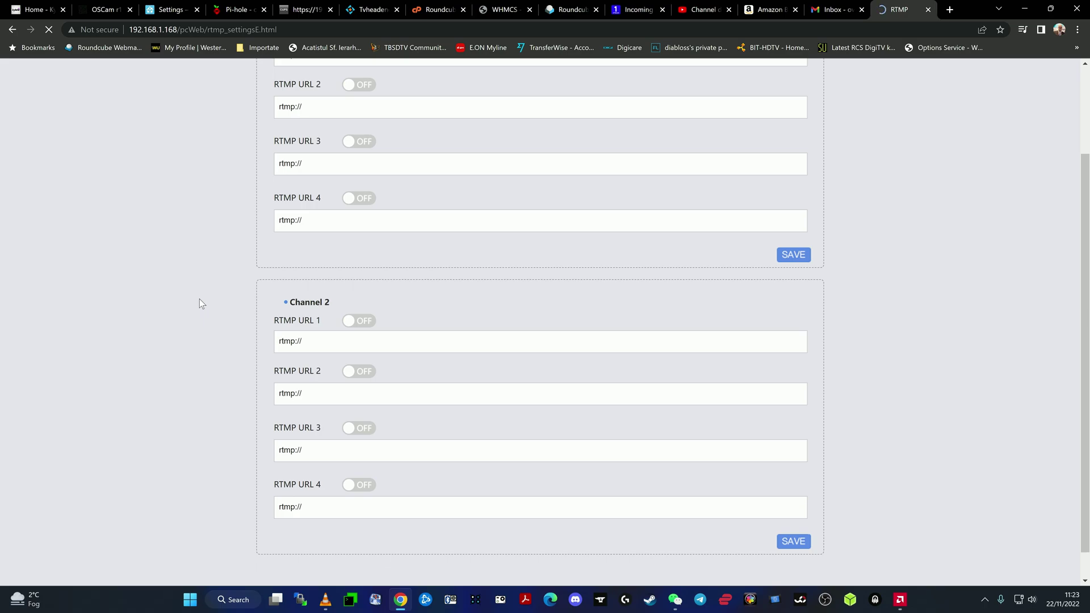
scroll(199, 300, up, 2)
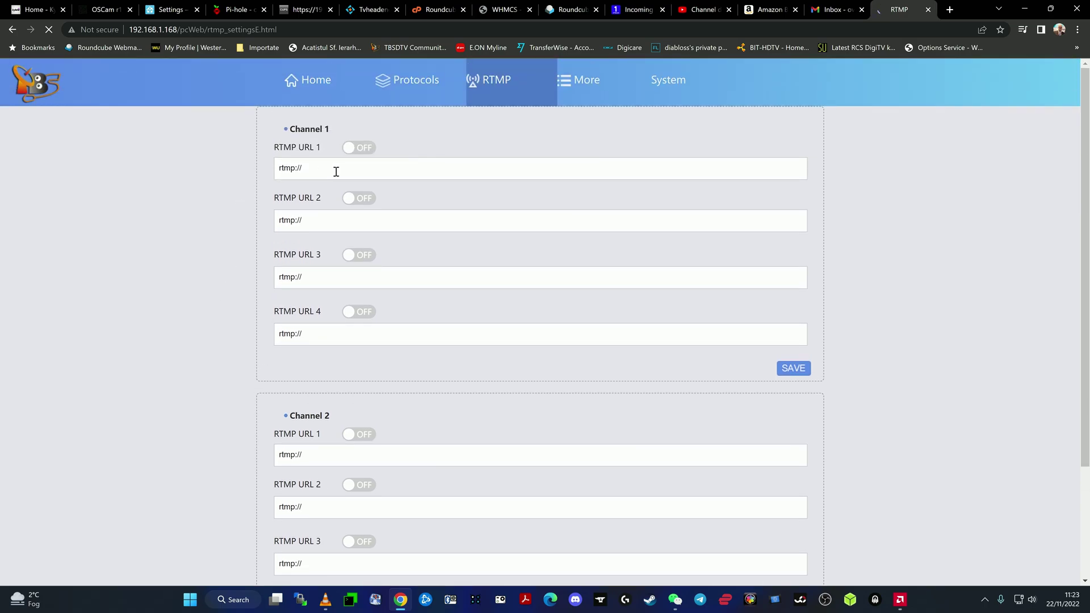
Step: Switch RTMP URL 1 on and back off, then show the Protocols page
click(335, 171)
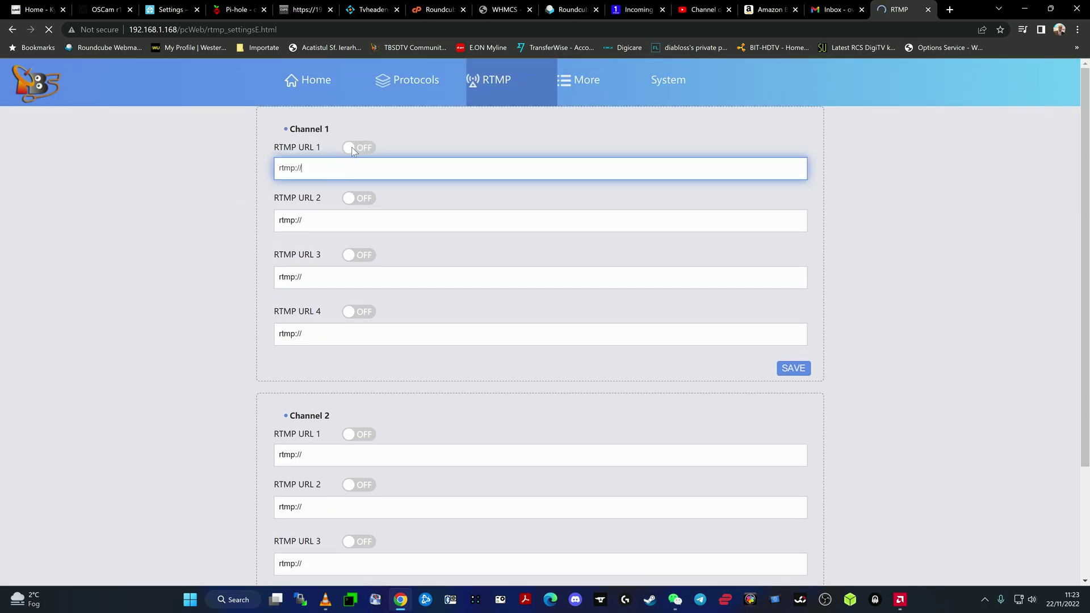
click(352, 148)
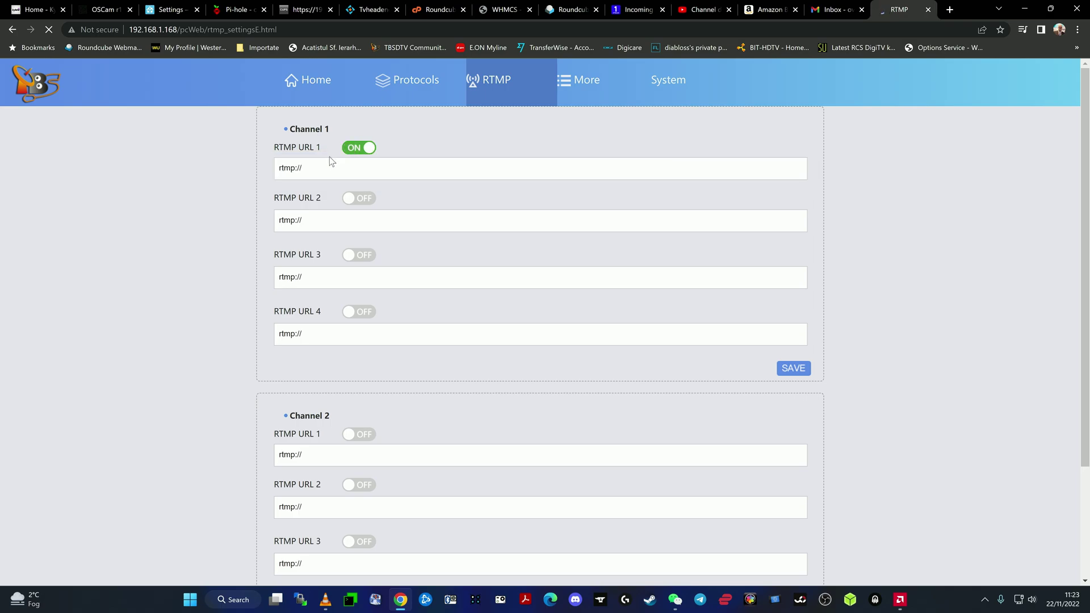
click(352, 151)
scroll(363, 400, down, 3)
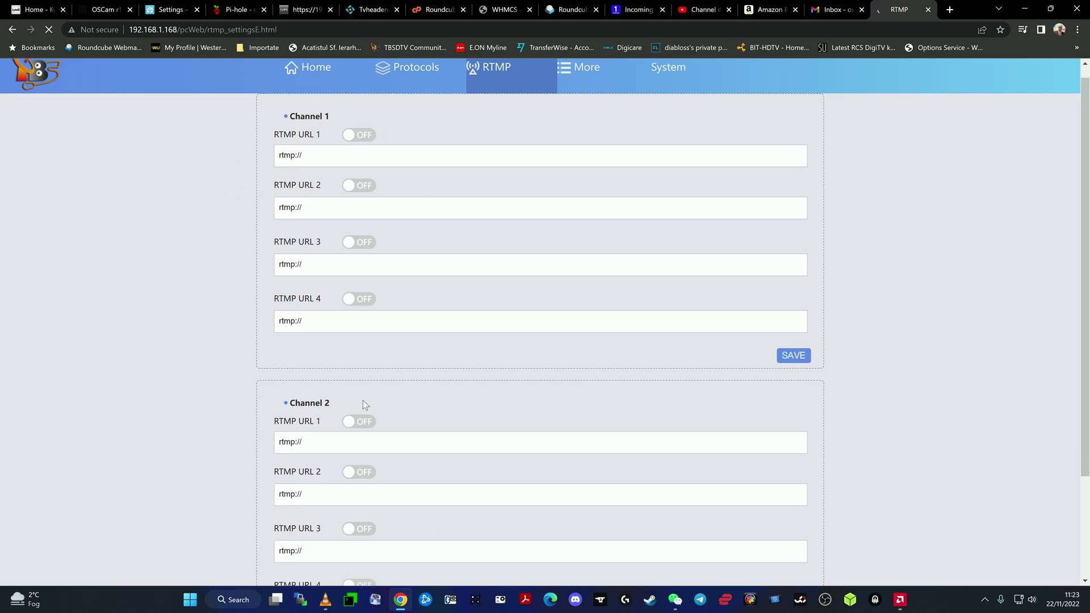
scroll(401, 410, up, 1)
scroll(400, 410, up, 1)
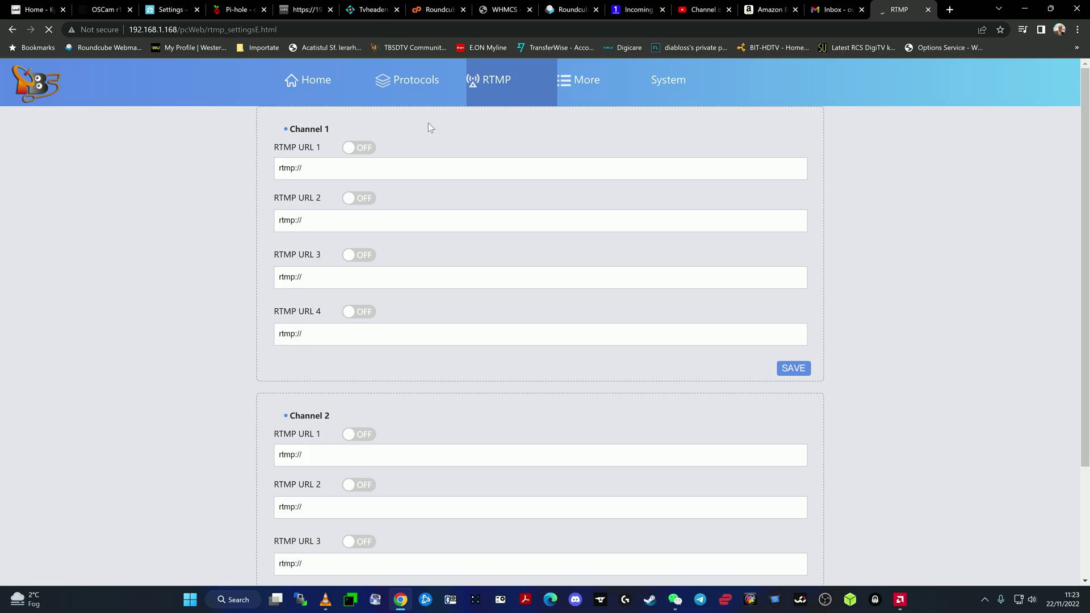
click(421, 81)
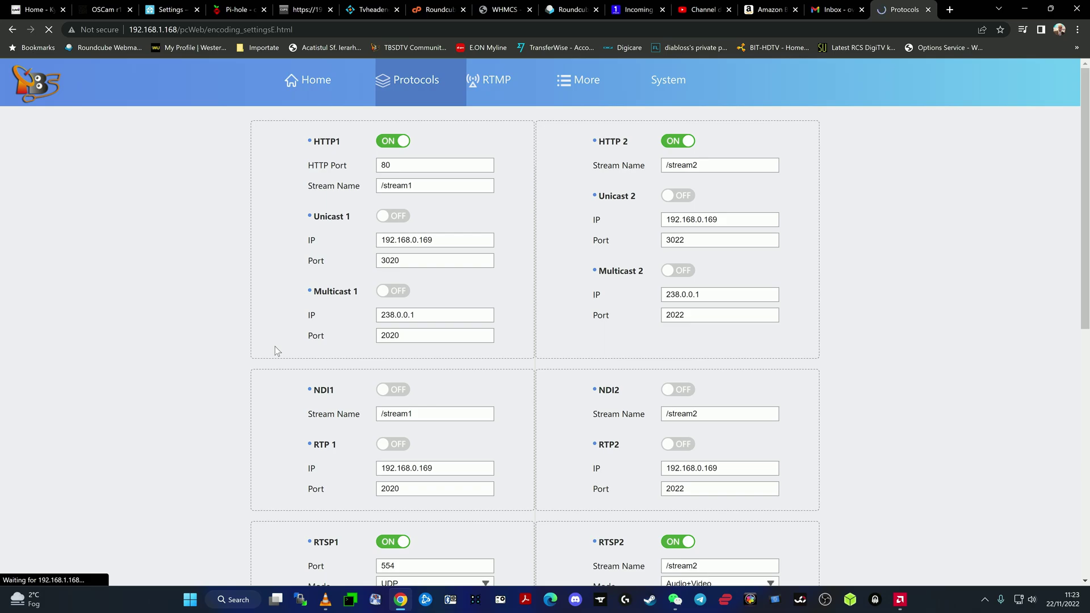
scroll(217, 365, down, 1)
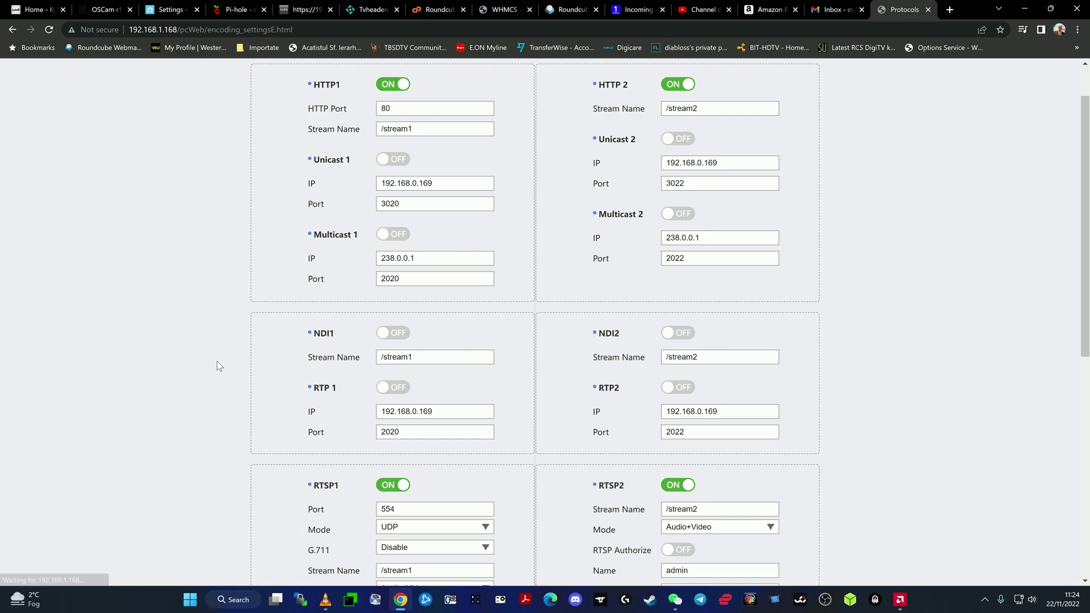
scroll(255, 376, up, 1)
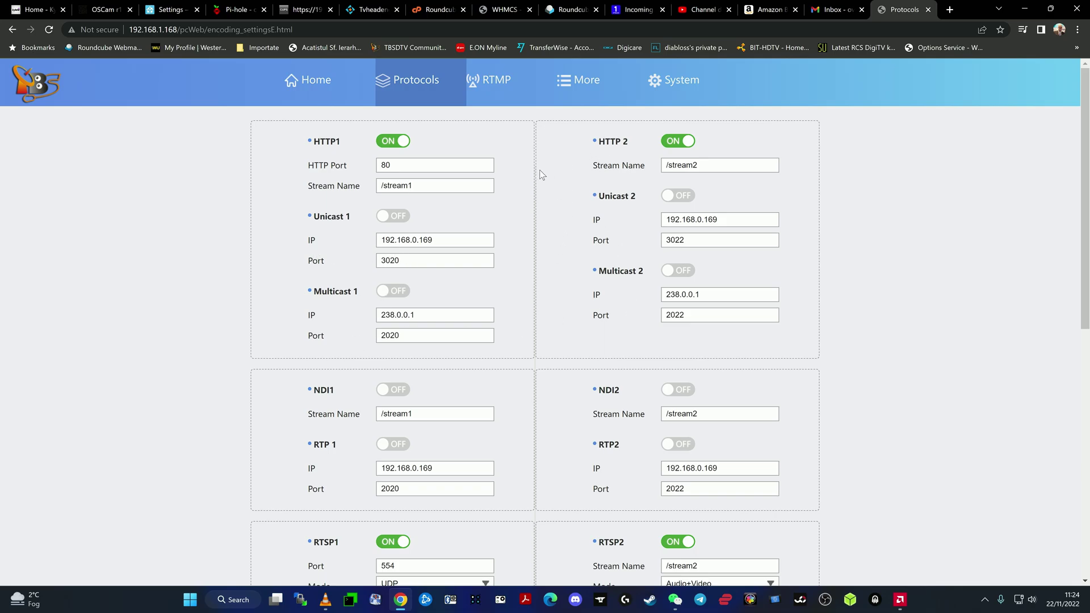
scroll(535, 354, down, 5)
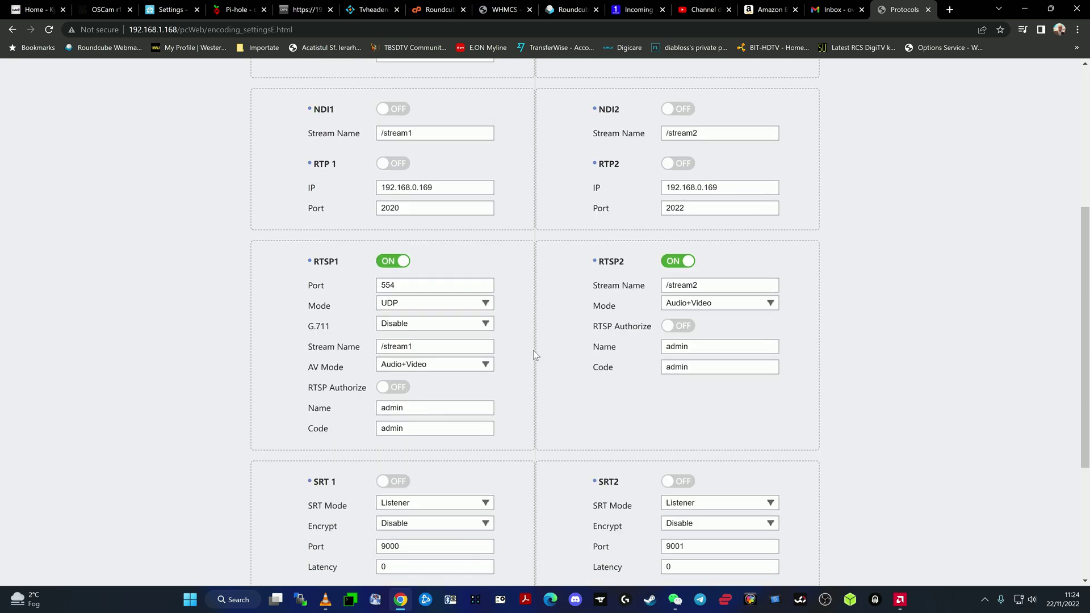
scroll(534, 353, up, 2)
scroll(534, 355, down, 1)
scroll(534, 355, down, 5)
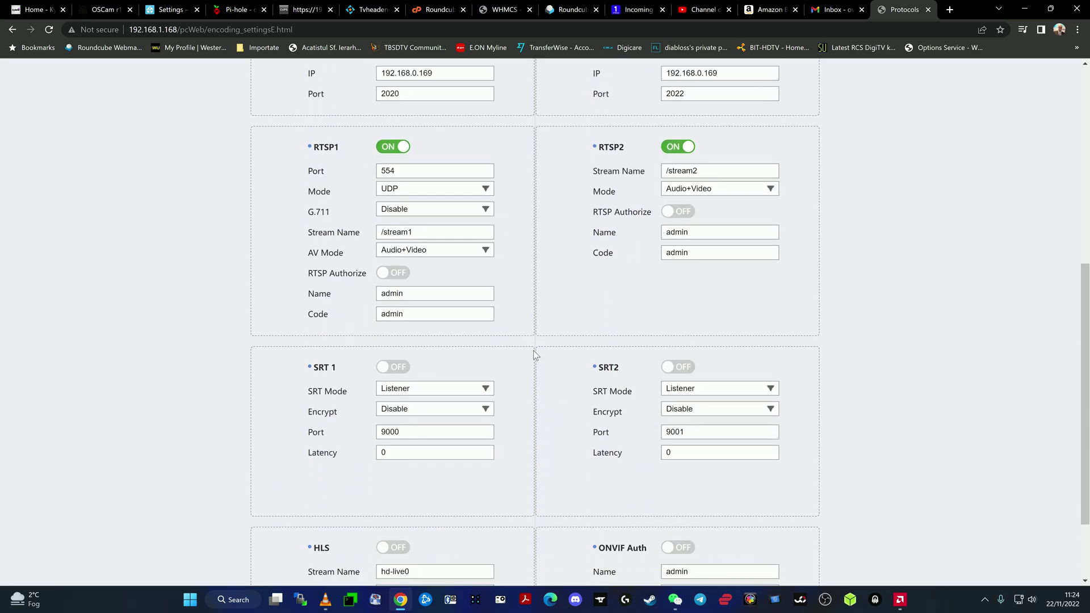
scroll(533, 354, up, 9)
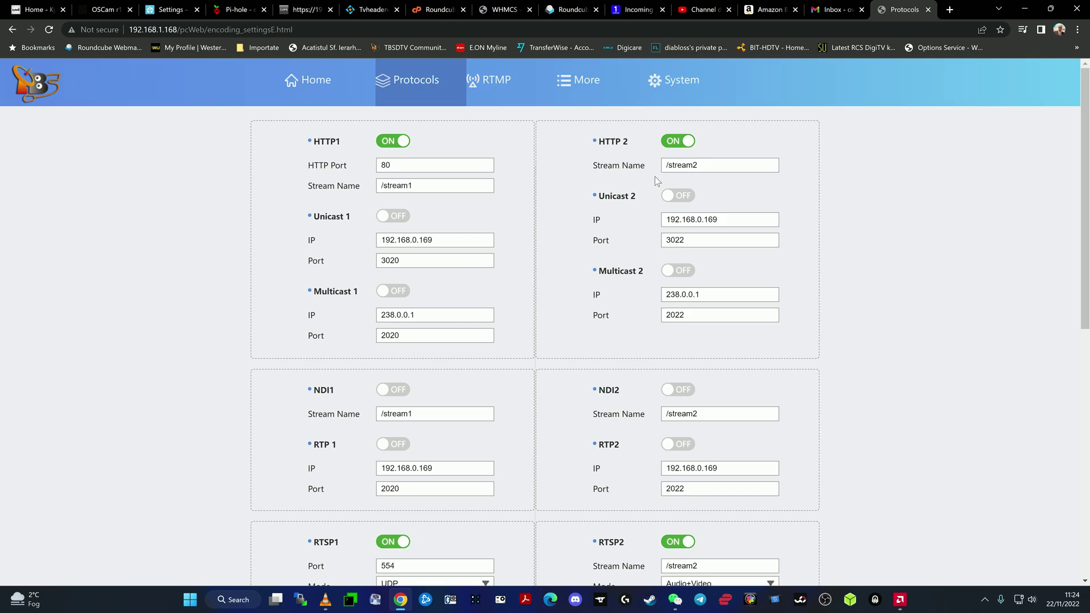
scroll(563, 314, down, 4)
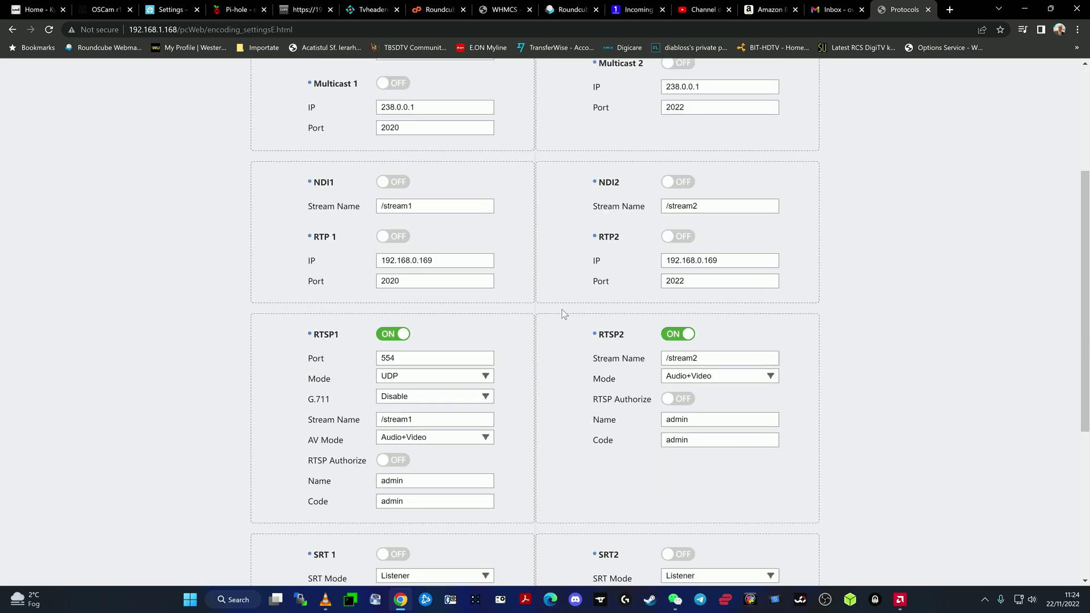
scroll(564, 314, up, 5)
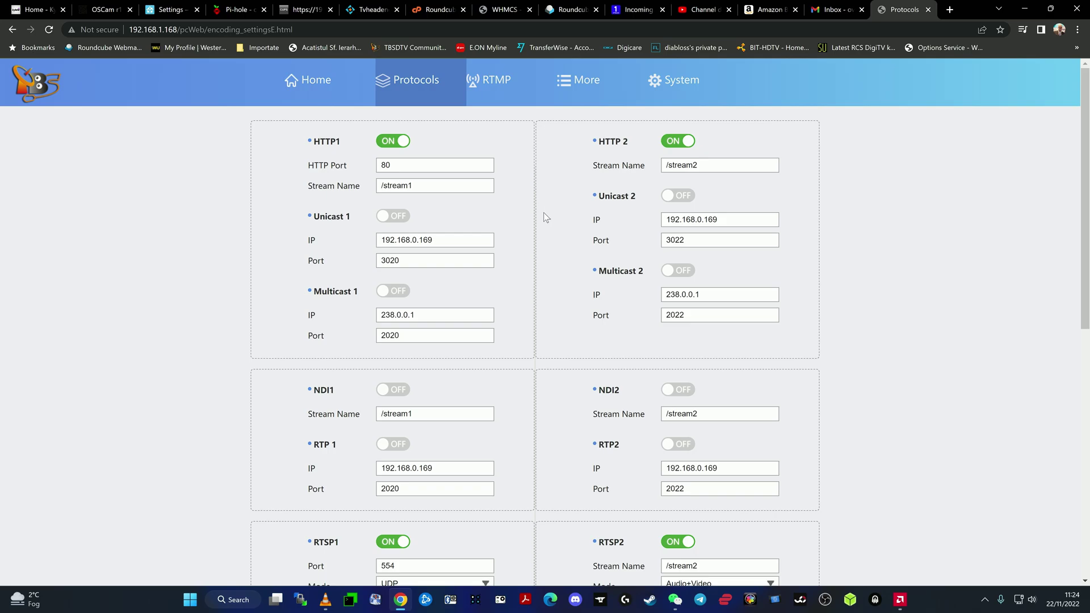
scroll(543, 212, down, 3)
scroll(543, 213, up, 3)
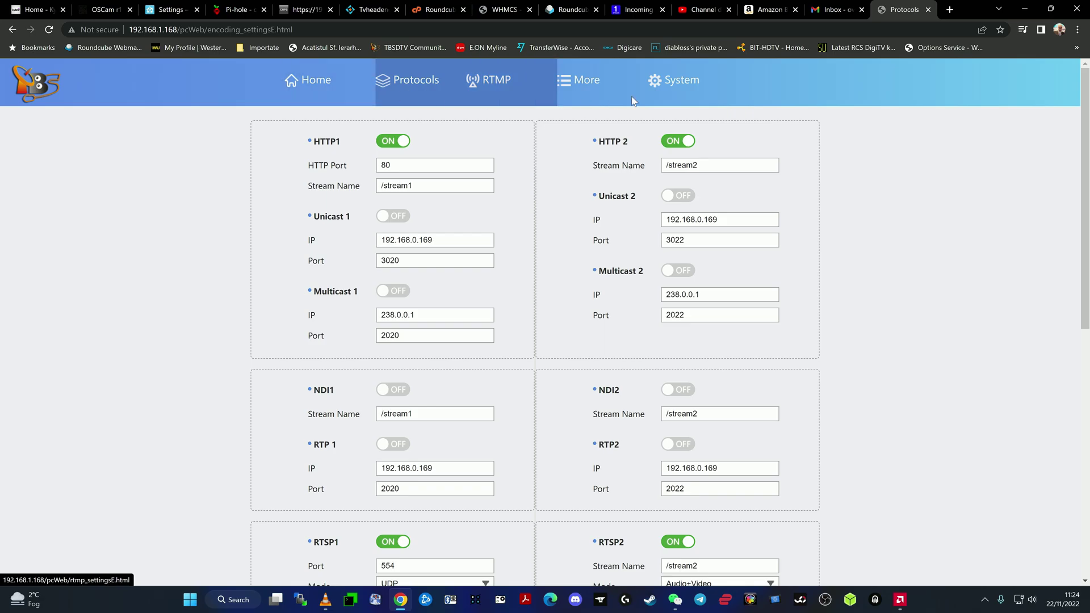
Step: Open More and scroll through the OSD, Time Code, HDMI Cut, ROI and TS 1/TS 2 panels
click(577, 91)
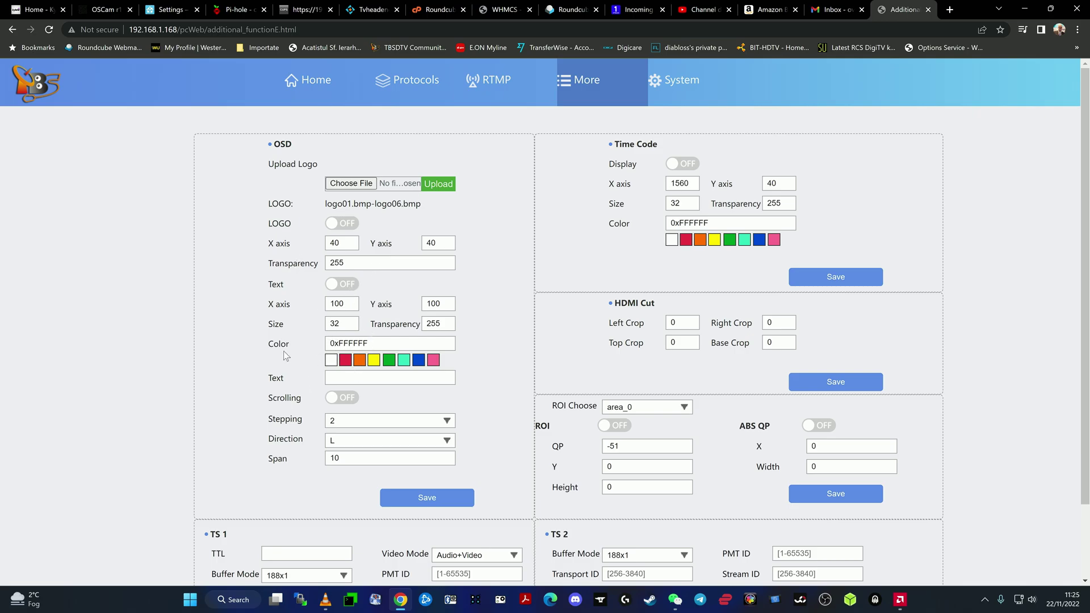
scroll(296, 345, down, 1)
scroll(297, 345, up, 1)
scroll(590, 320, down, 2)
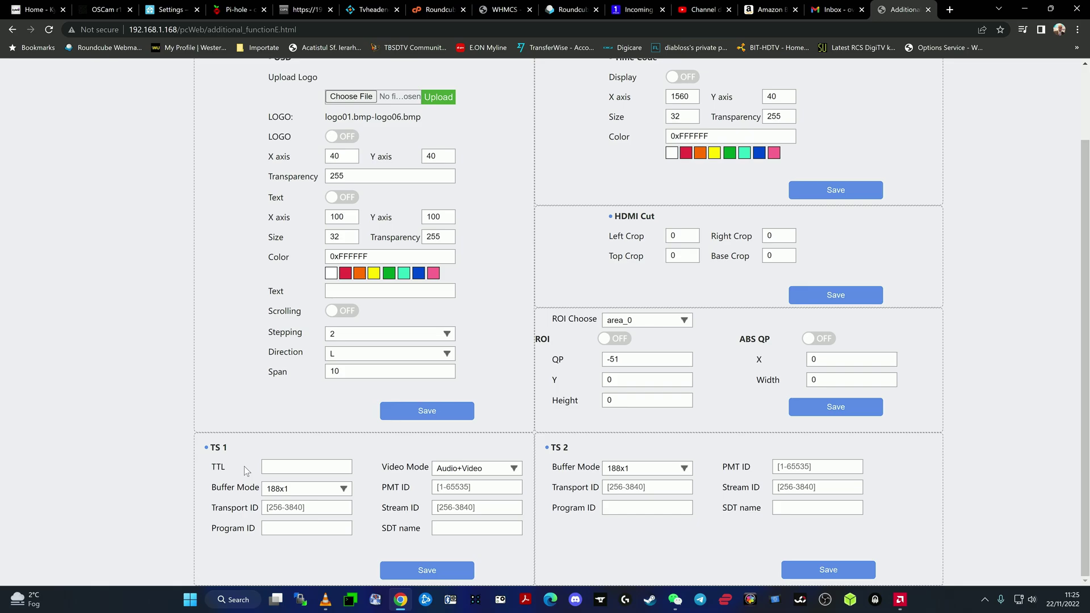
scroll(362, 486, up, 2)
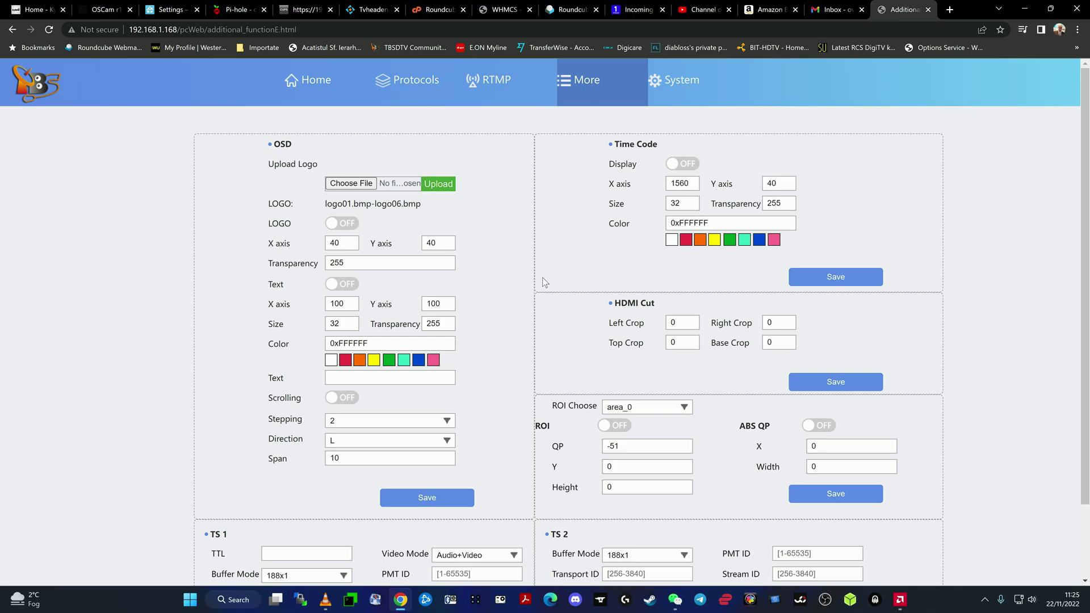
scroll(545, 282, down, 2)
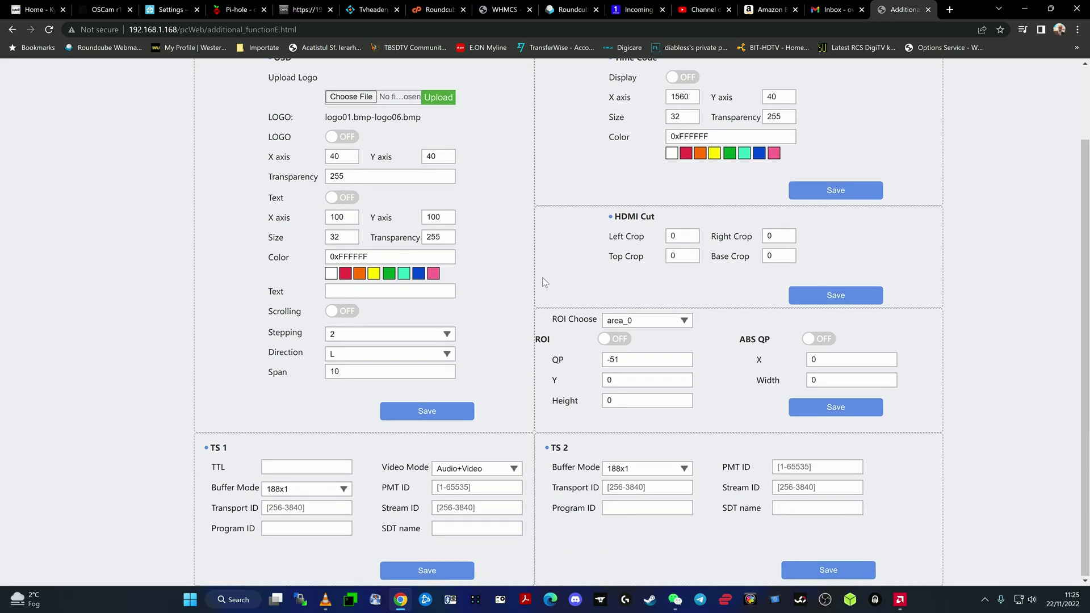
scroll(545, 282, up, 2)
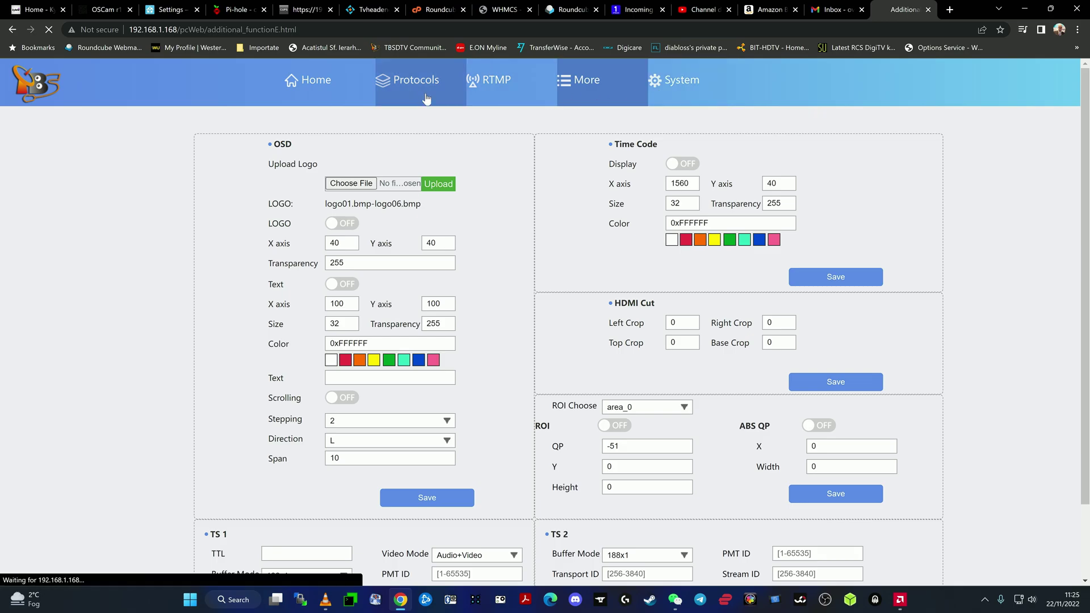
Step: Go via Protocols to Home and scroll through the Channel, Audio and HDMI Input sections
click(382, 95)
click(336, 91)
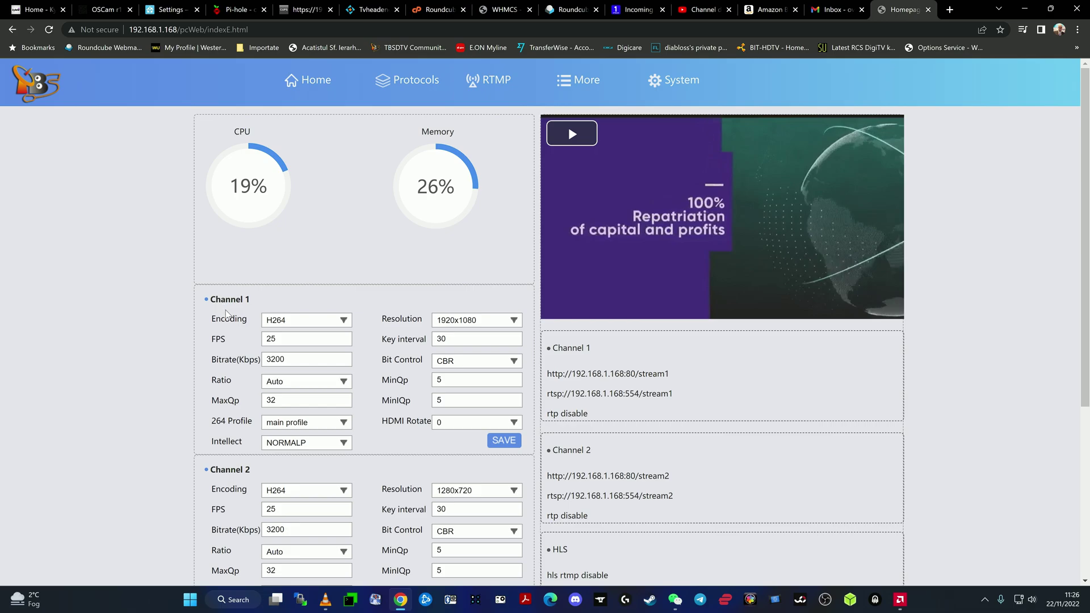
scroll(246, 355, down, 2)
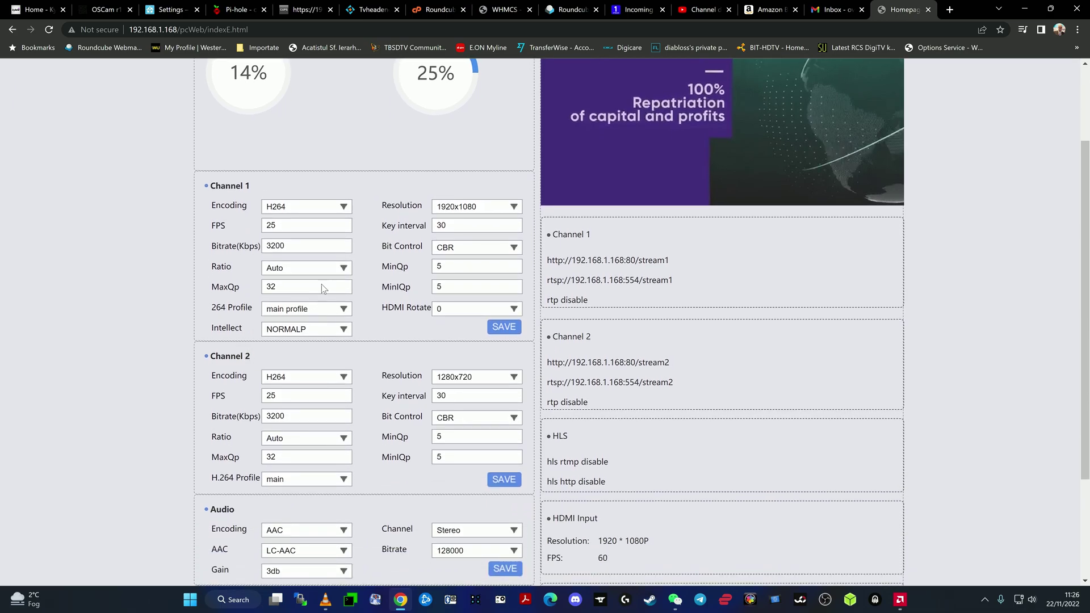
scroll(433, 260, up, 1)
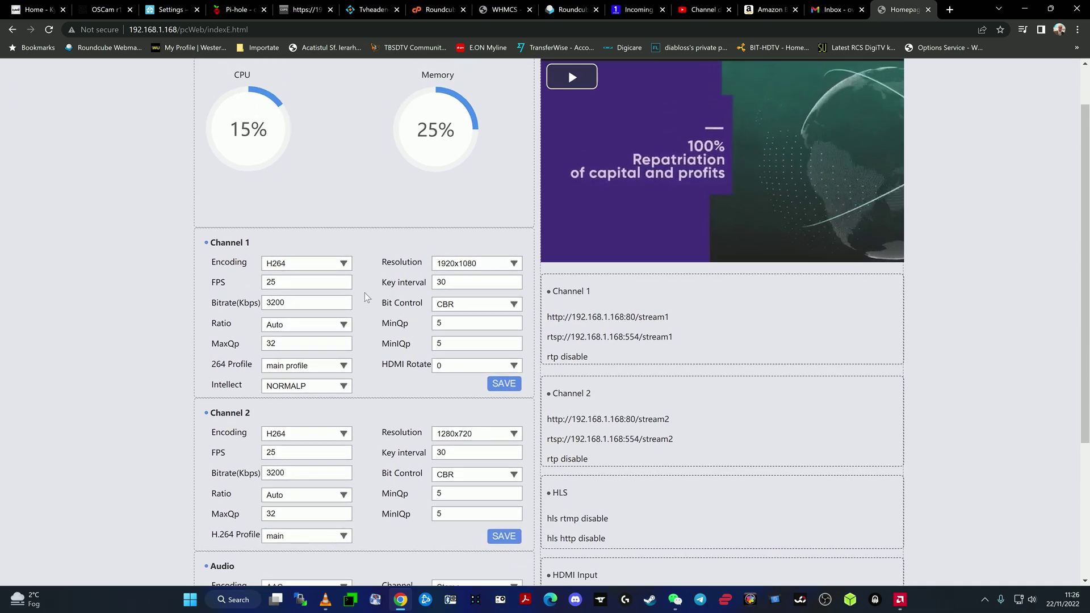
scroll(366, 296, up, 1)
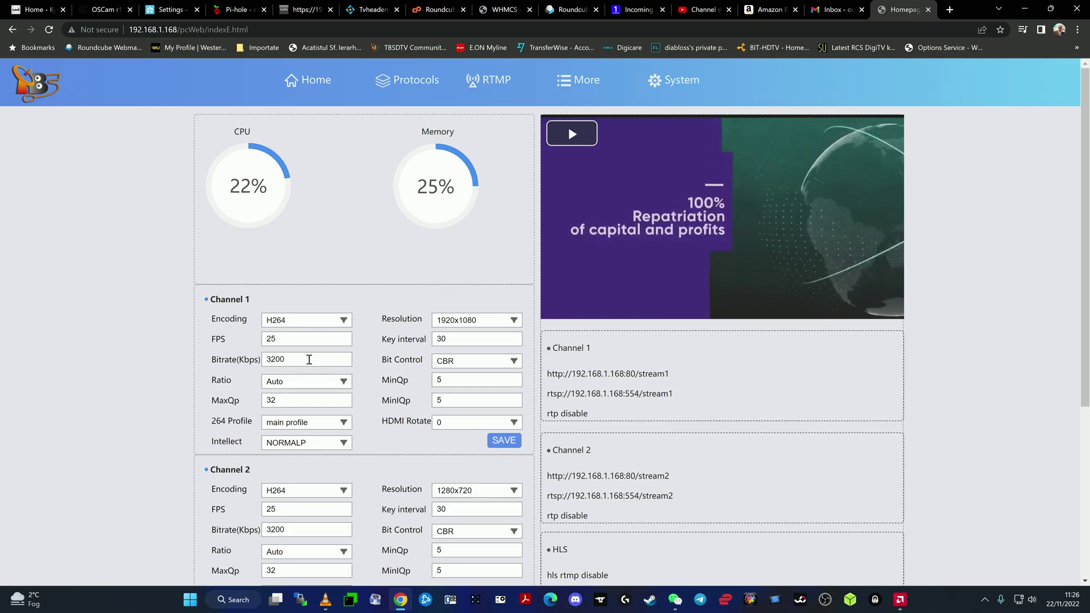
scroll(603, 290, down, 2)
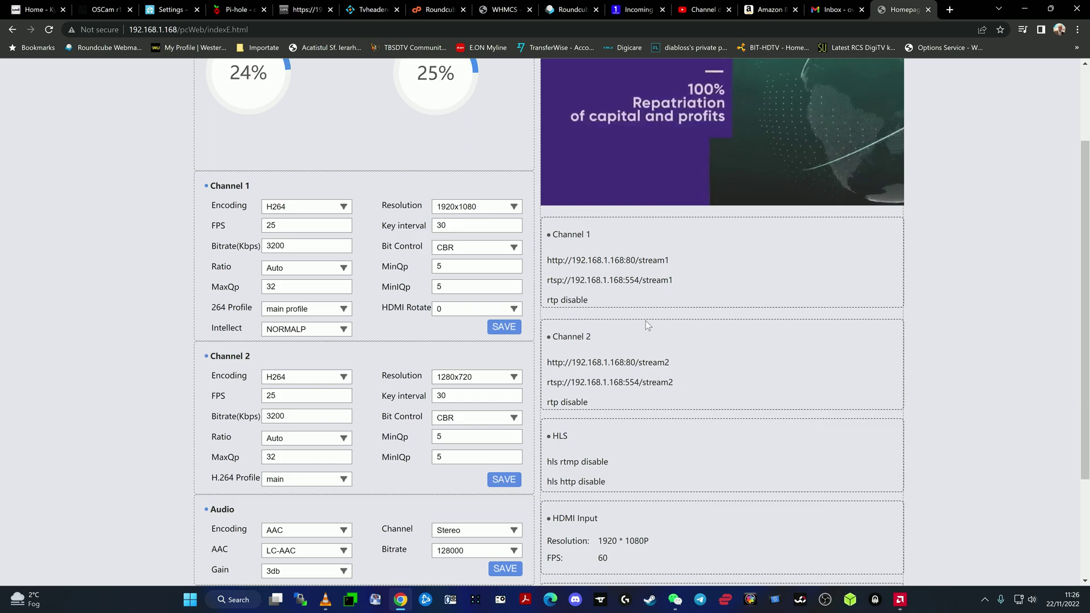
scroll(635, 332, down, 2)
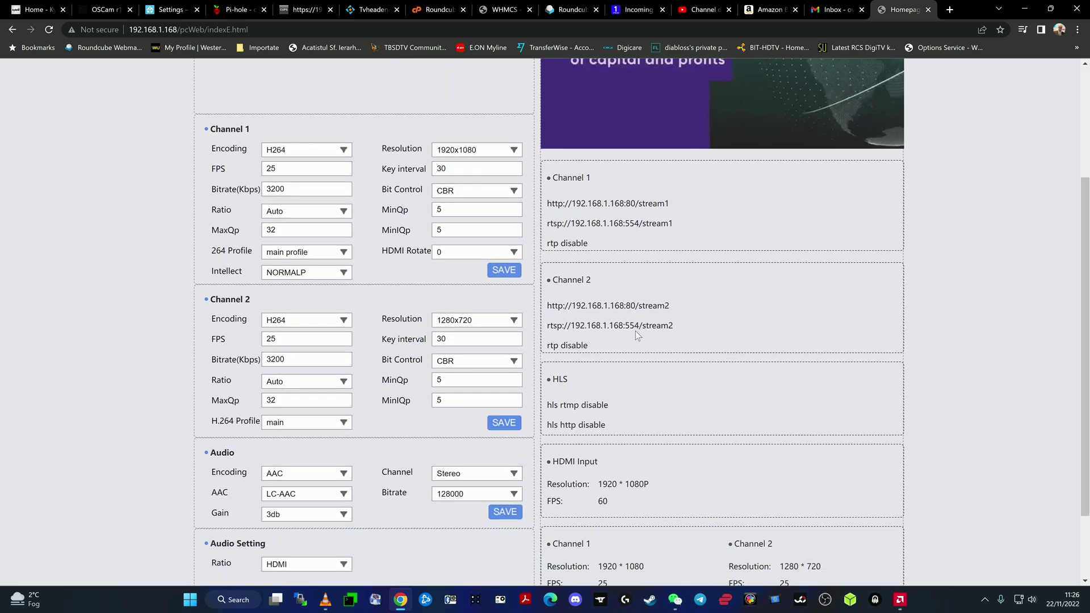
scroll(635, 331, down, 1)
scroll(635, 332, up, 5)
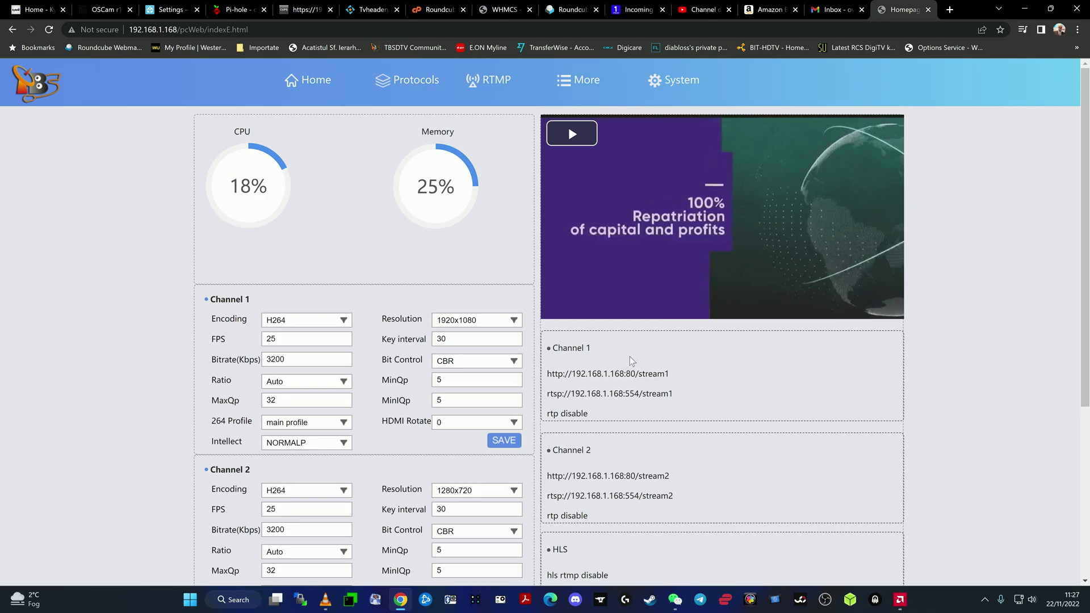
mouse_move(325, 606)
drag(587, 373, 688, 375)
click(546, 374)
drag(547, 373, 671, 374)
right_click(645, 374)
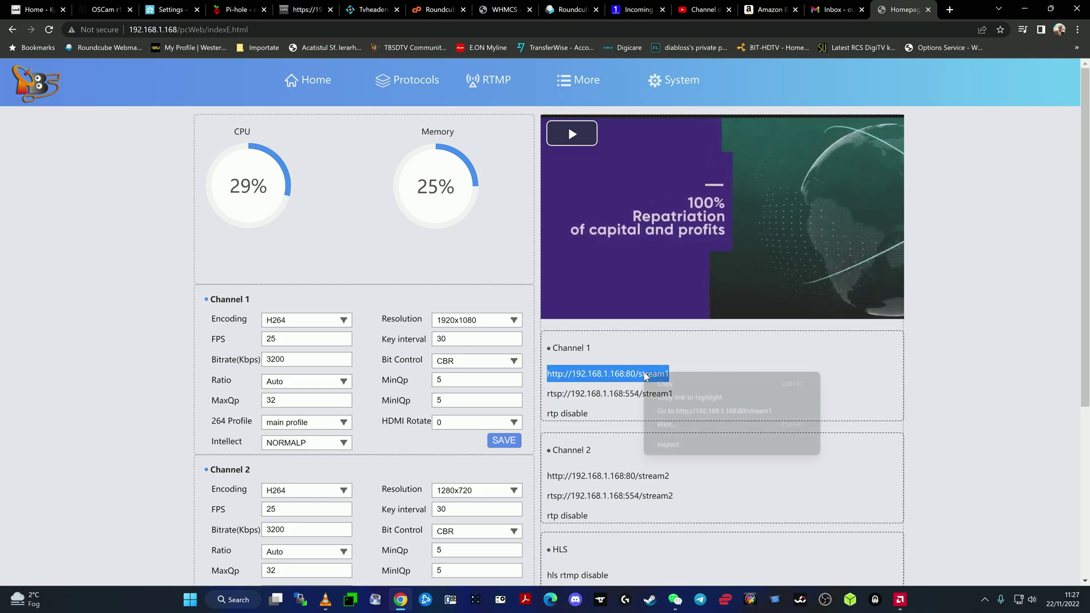
click(663, 383)
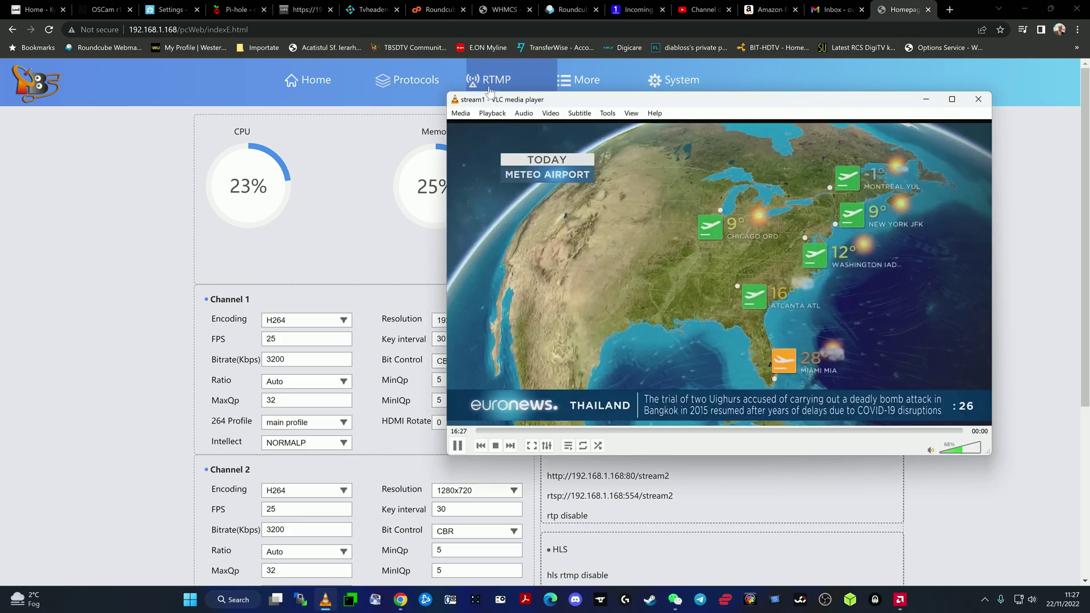
Step: In VLC, open the pasted stream1 URL as a network stream and play it
click(460, 113)
click(495, 164)
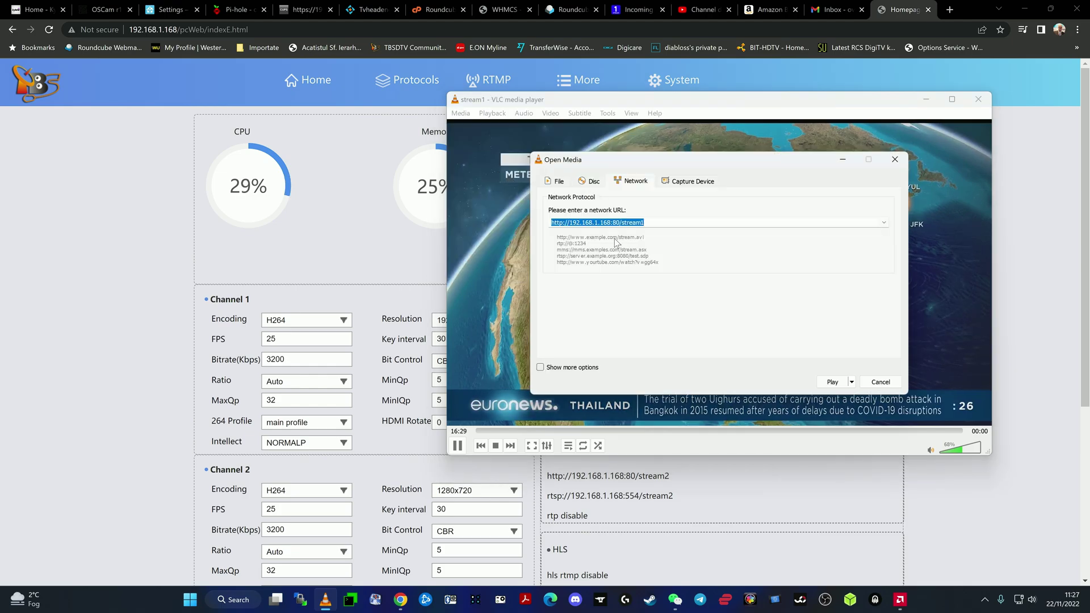
click(661, 279)
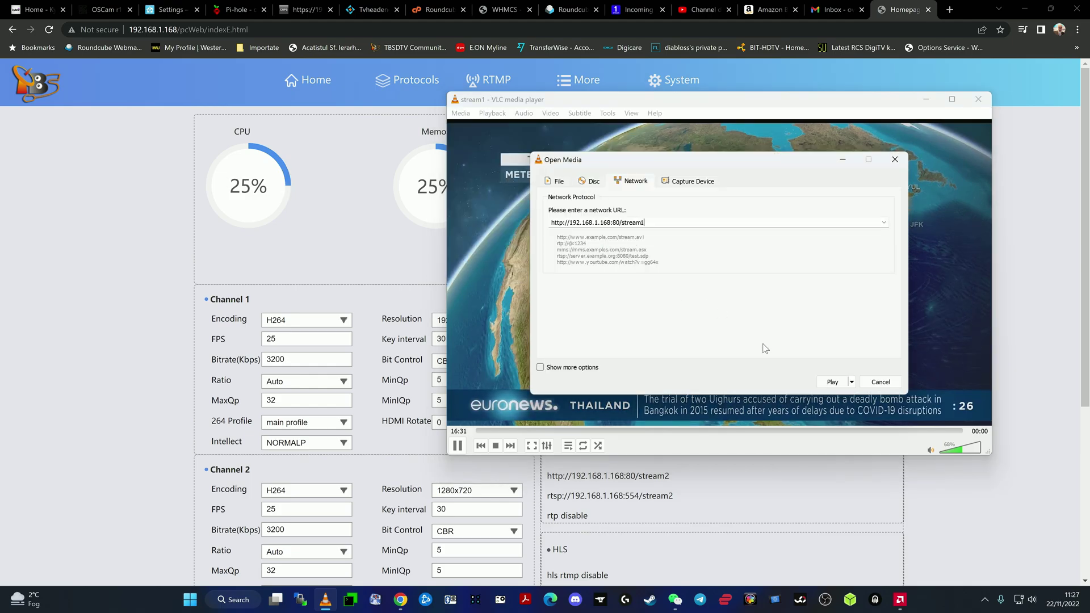
click(834, 386)
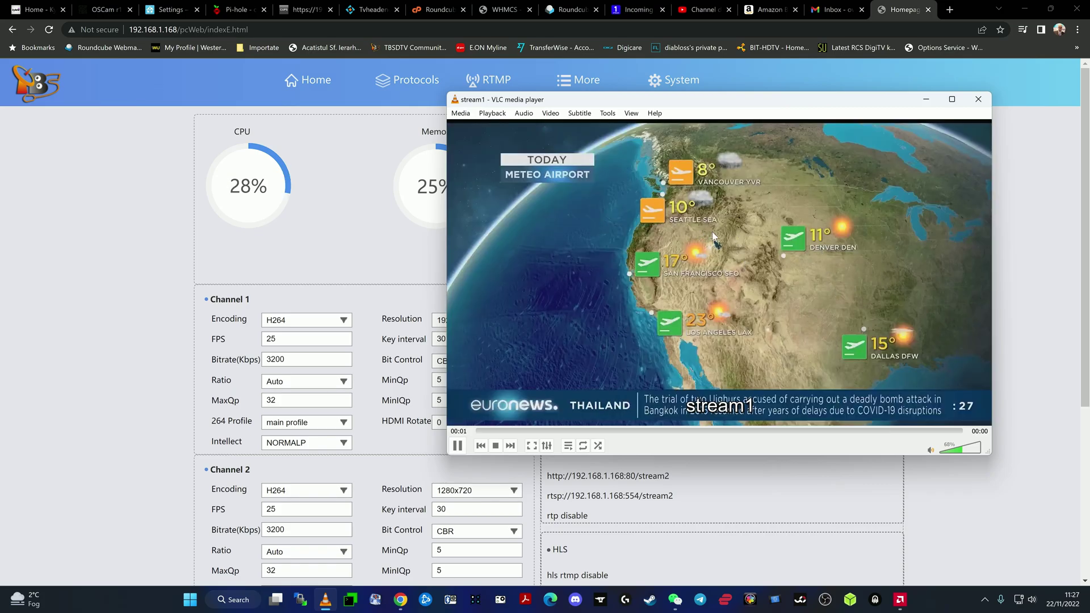
Step: Open VLC's Current Media Information for the playing stream
right_click(621, 221)
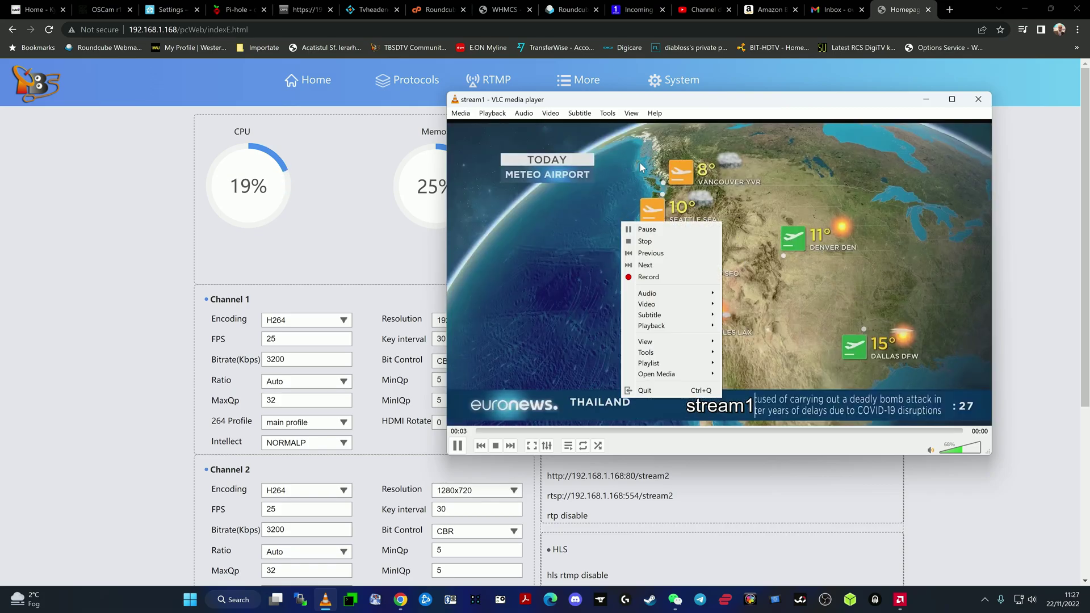
click(623, 137)
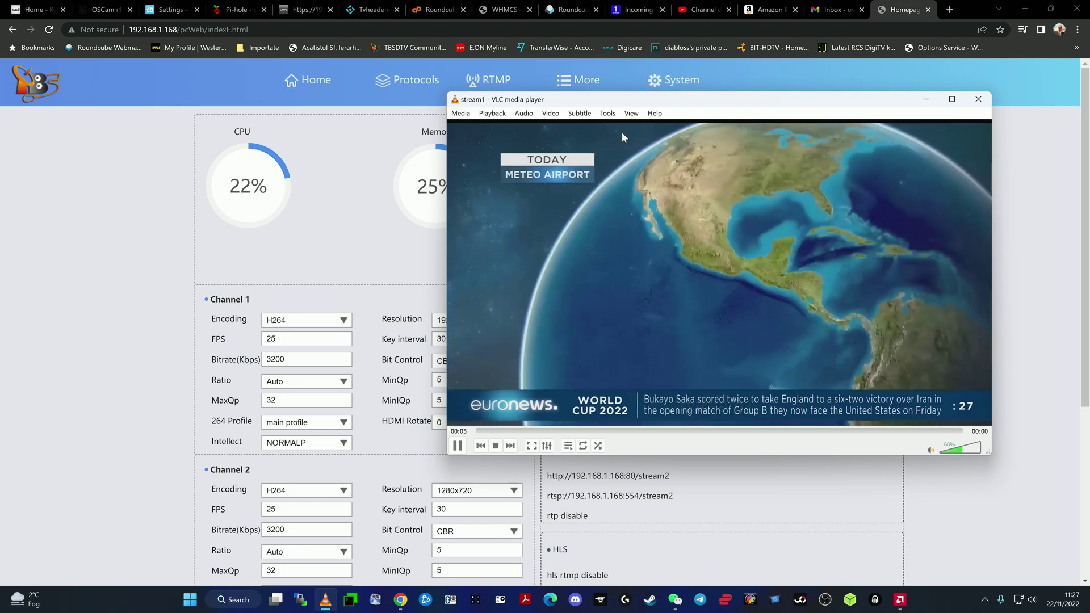
click(607, 113)
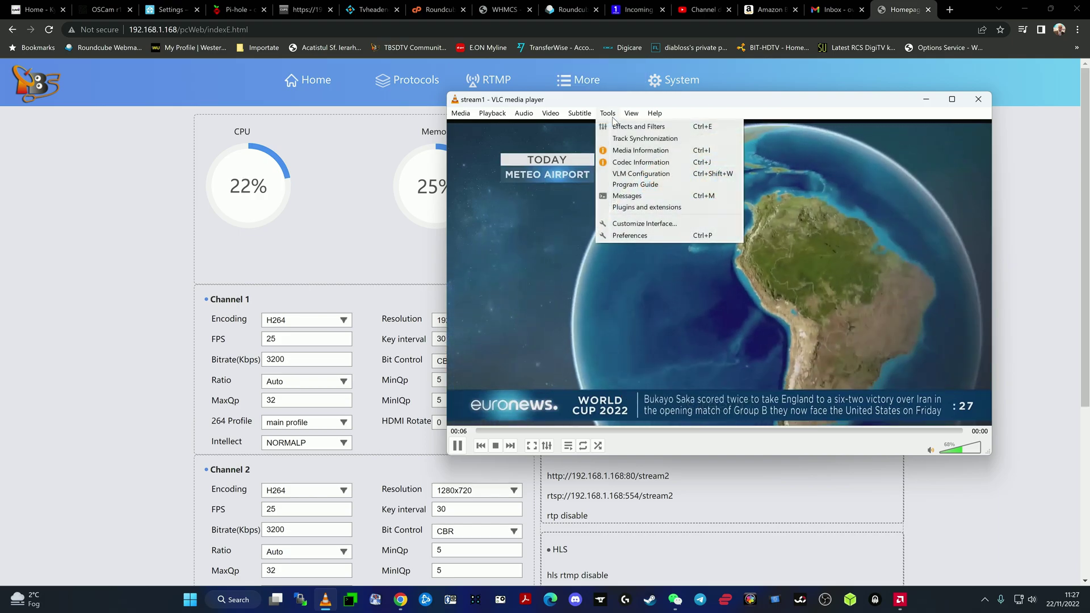
click(636, 154)
Step: Show the Statistics tab: 3094 video and 6000 audio blocks decoded, zero buffers lost
click(504, 169)
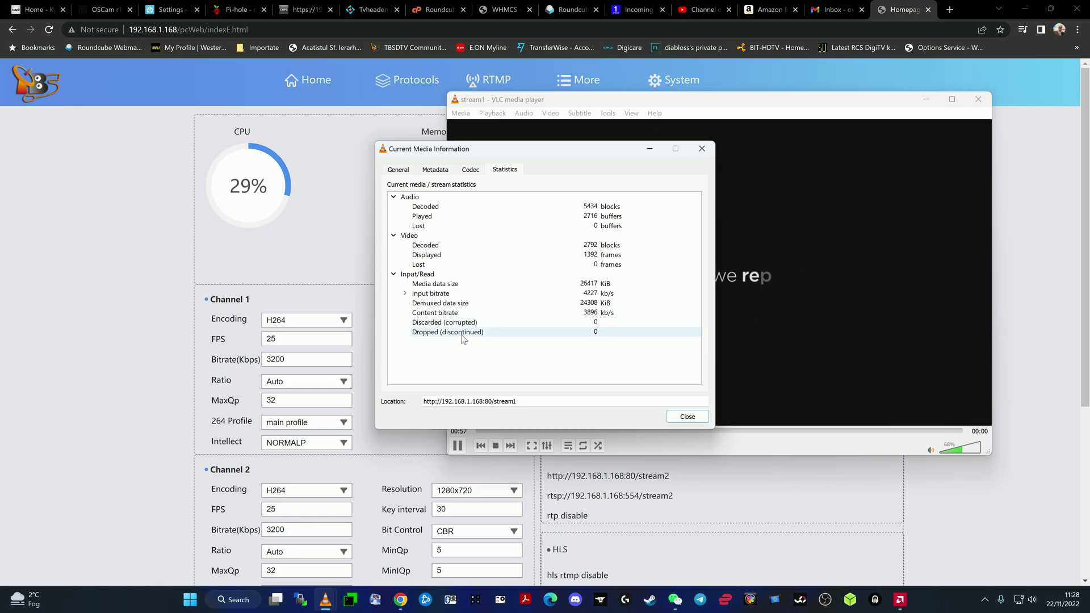
Step: Close the Current Media Information dialog, leaving stream1 playing in VLC
click(686, 418)
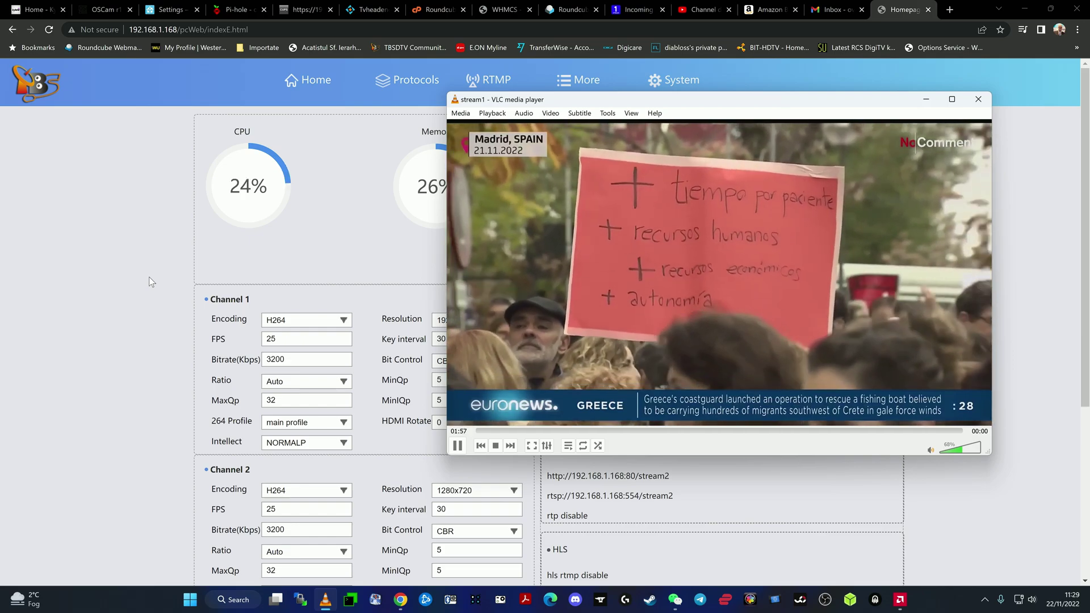
click(121, 291)
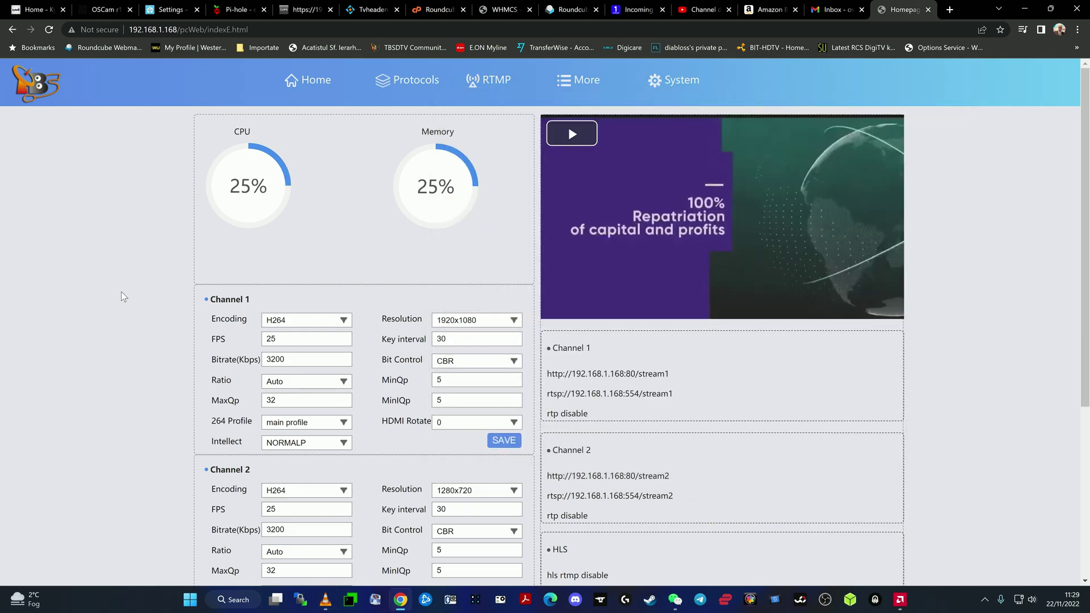